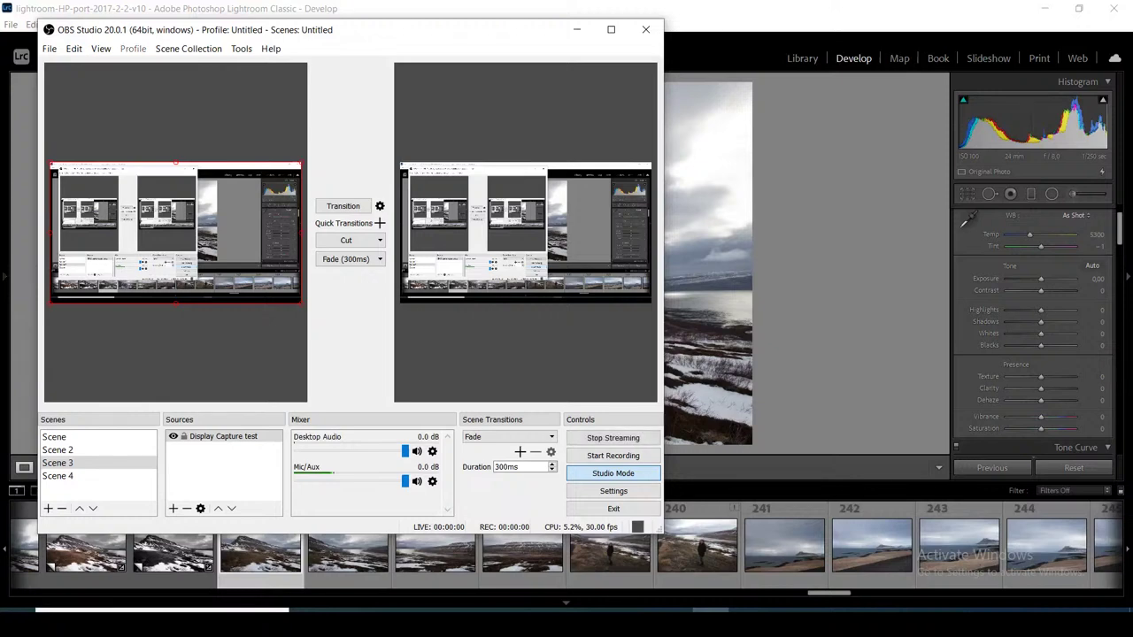
# Decline exiting OBS so the stream keeps running, then minimize OBS to reveal Lightroom
pyautogui.click(645, 29)
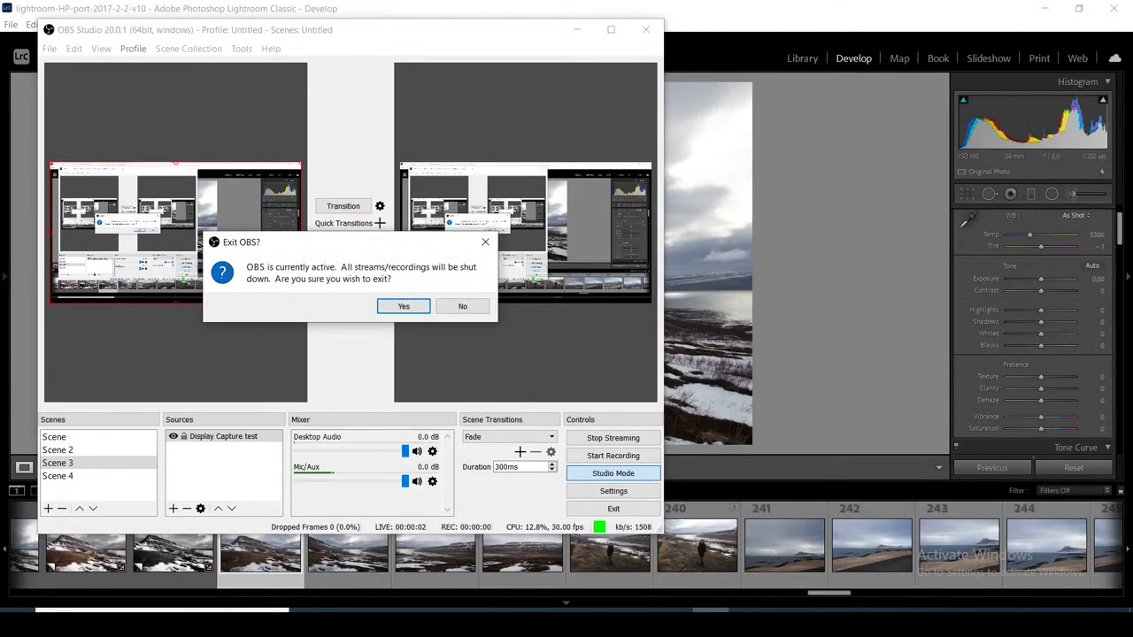
pyautogui.press('Tab')
pyautogui.press('Return')
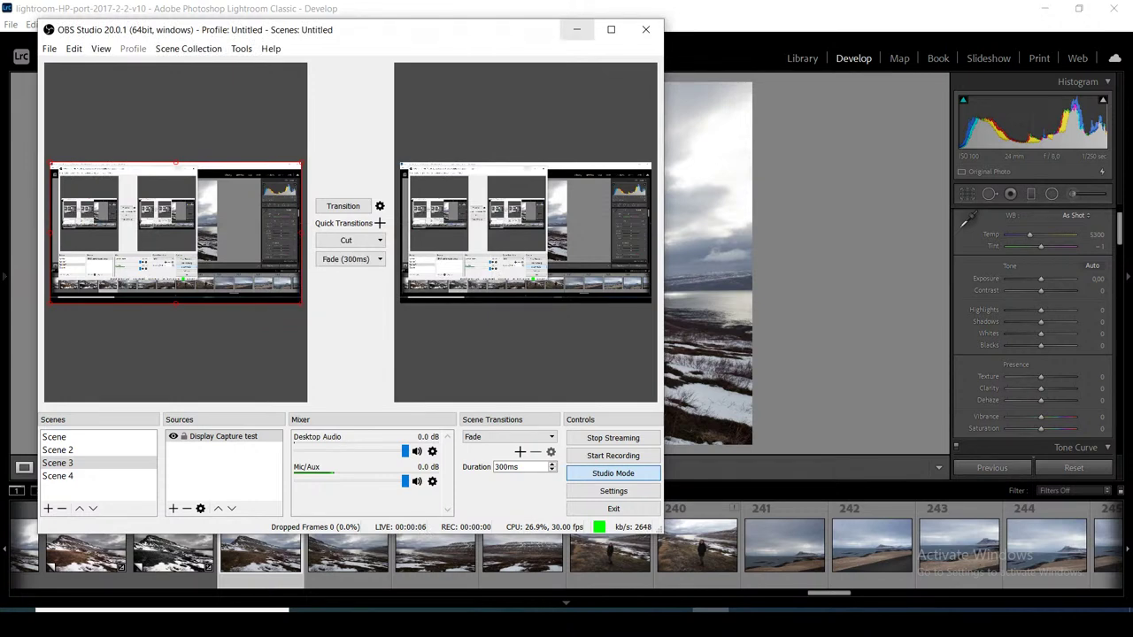
pyautogui.click(576, 29)
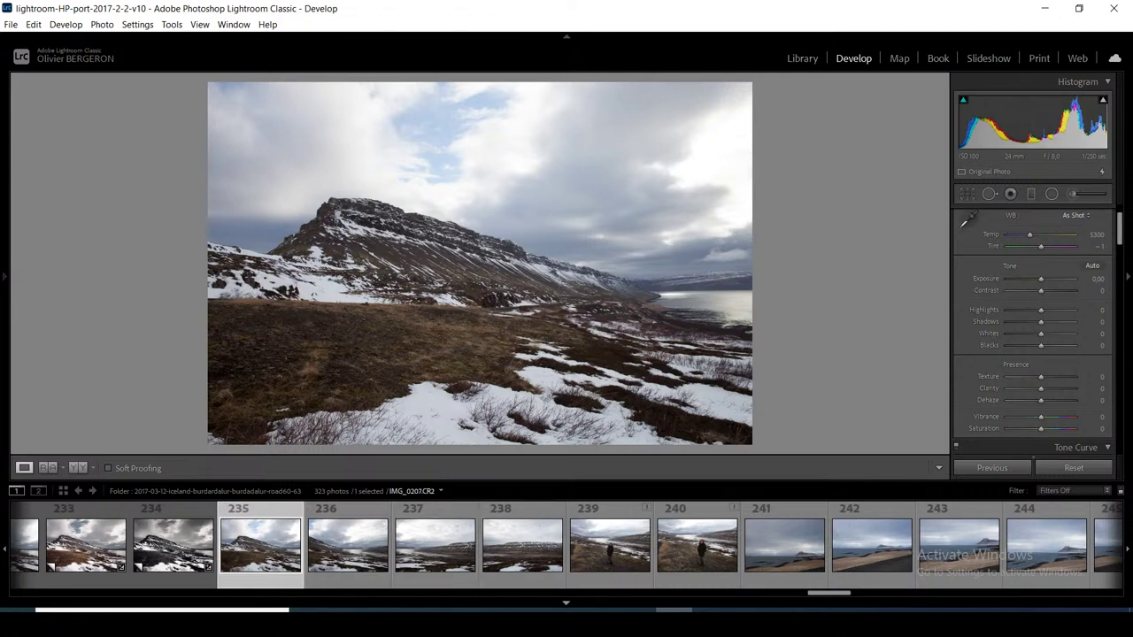
# Browse the neighbouring filmstrip shots, 236 through 238, then return to IMG_0207
pyautogui.click(348, 544)
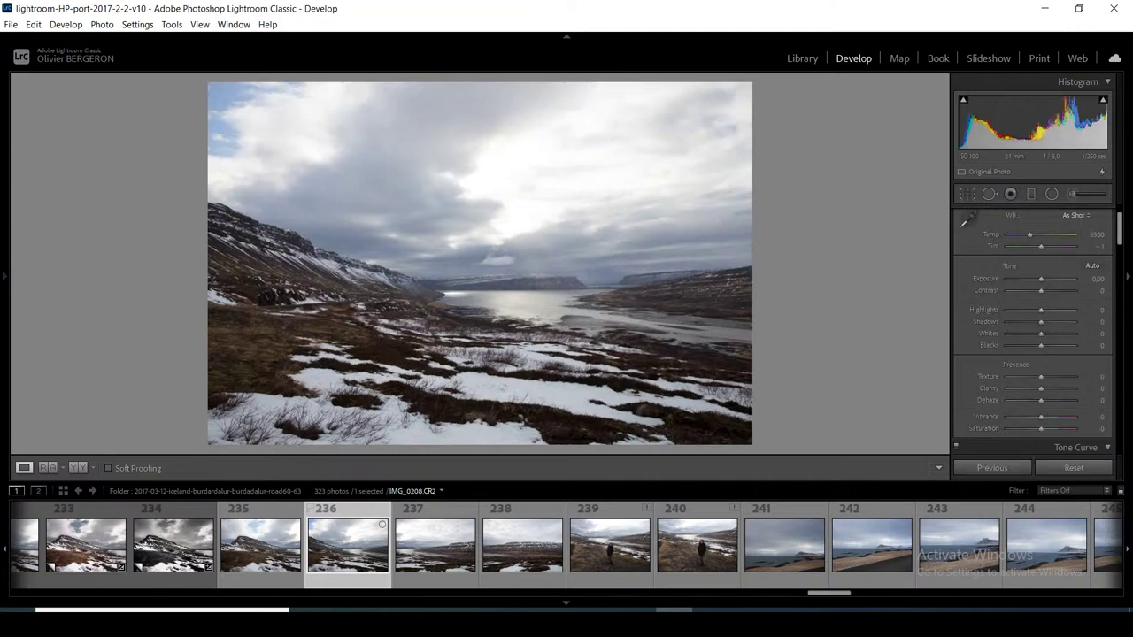
pyautogui.press('Right')
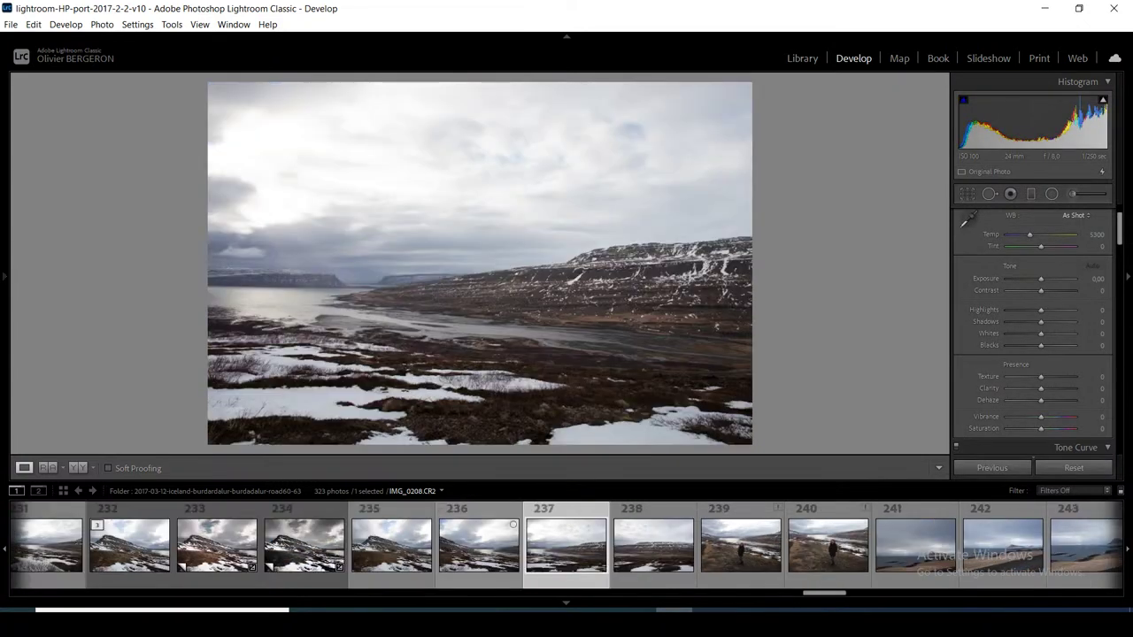
pyautogui.press('Right')
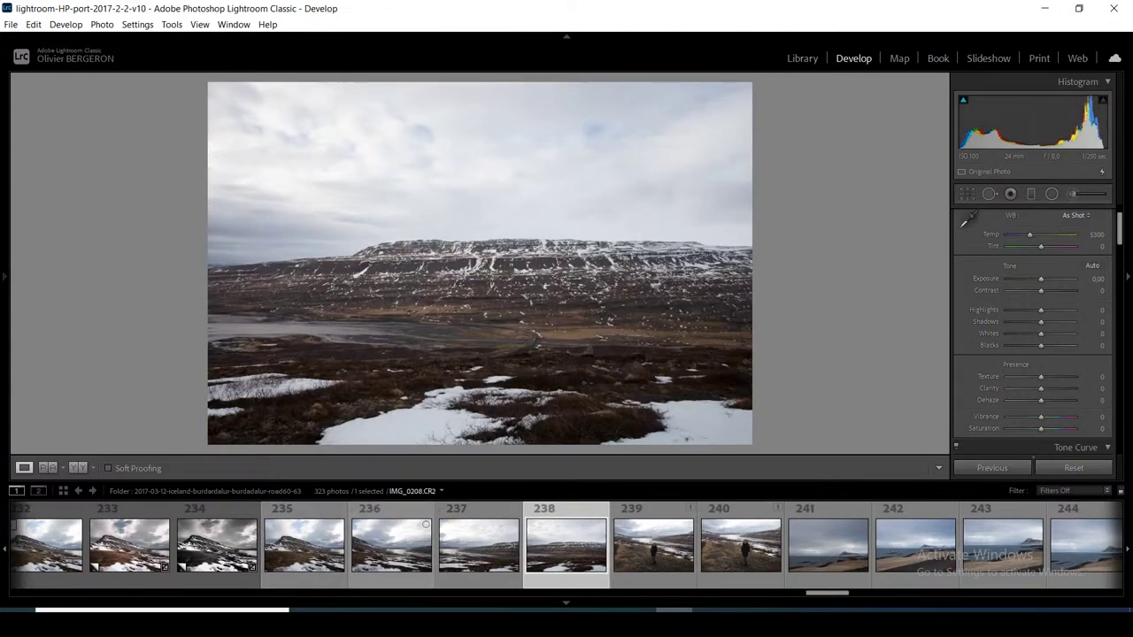
pyautogui.press('Left')
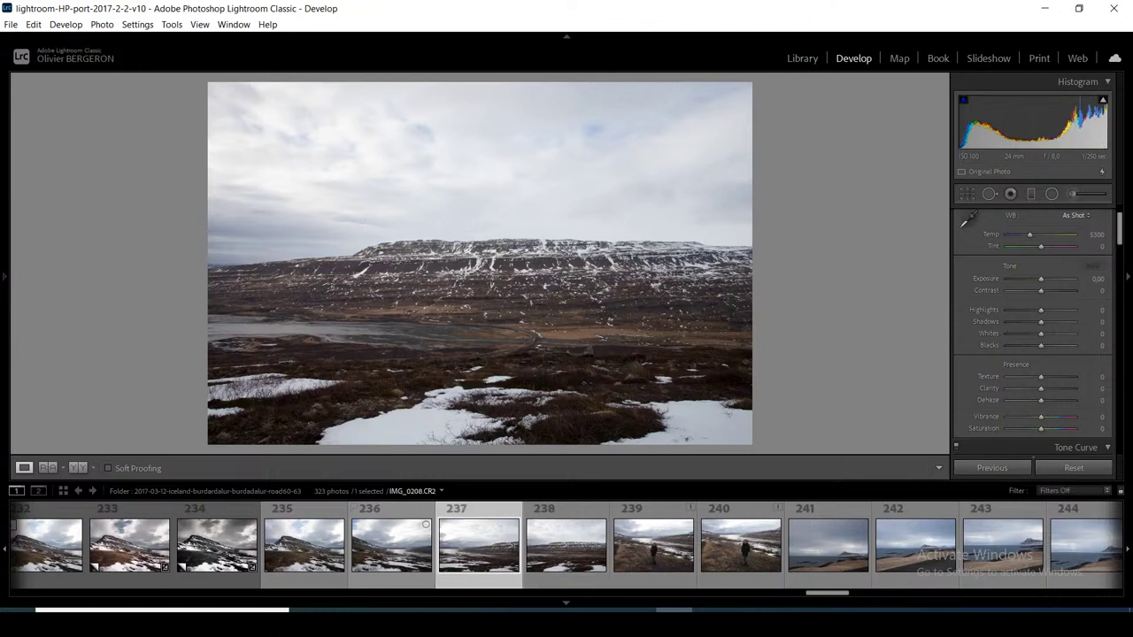
pyautogui.press('Left')
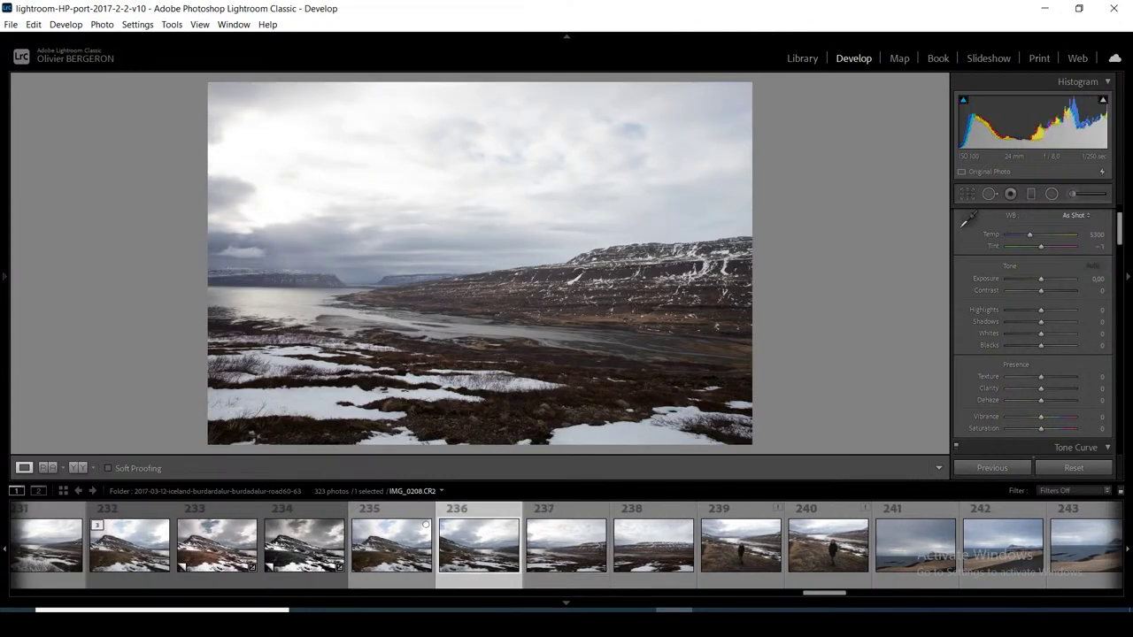
pyautogui.press('Left')
pyautogui.press('Left')
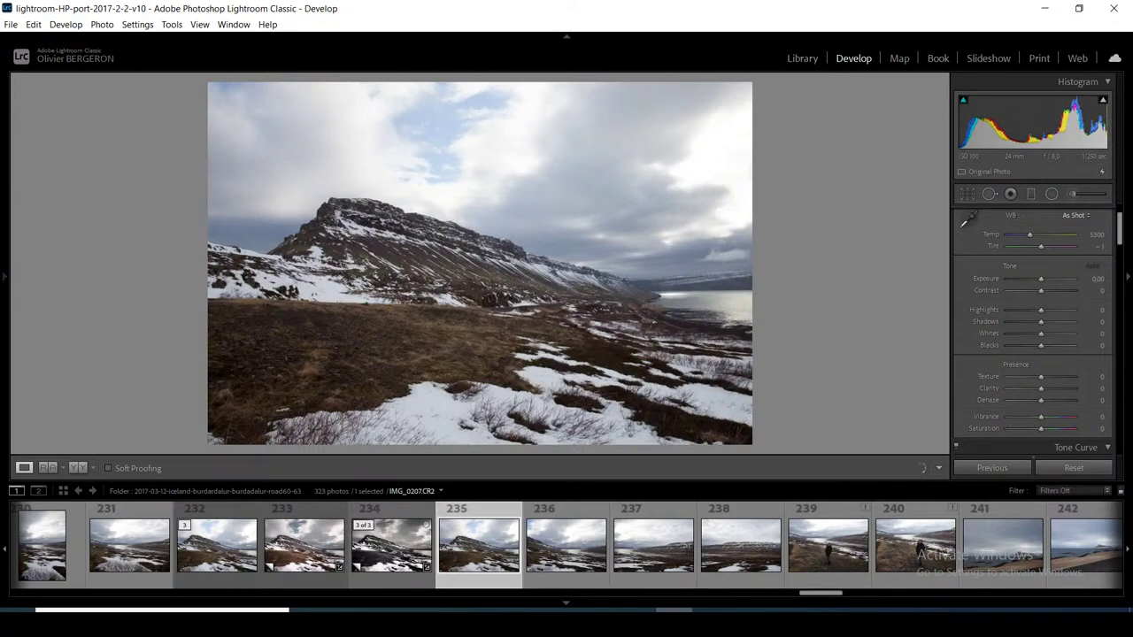
pyautogui.press('Left')
pyautogui.press('Left')
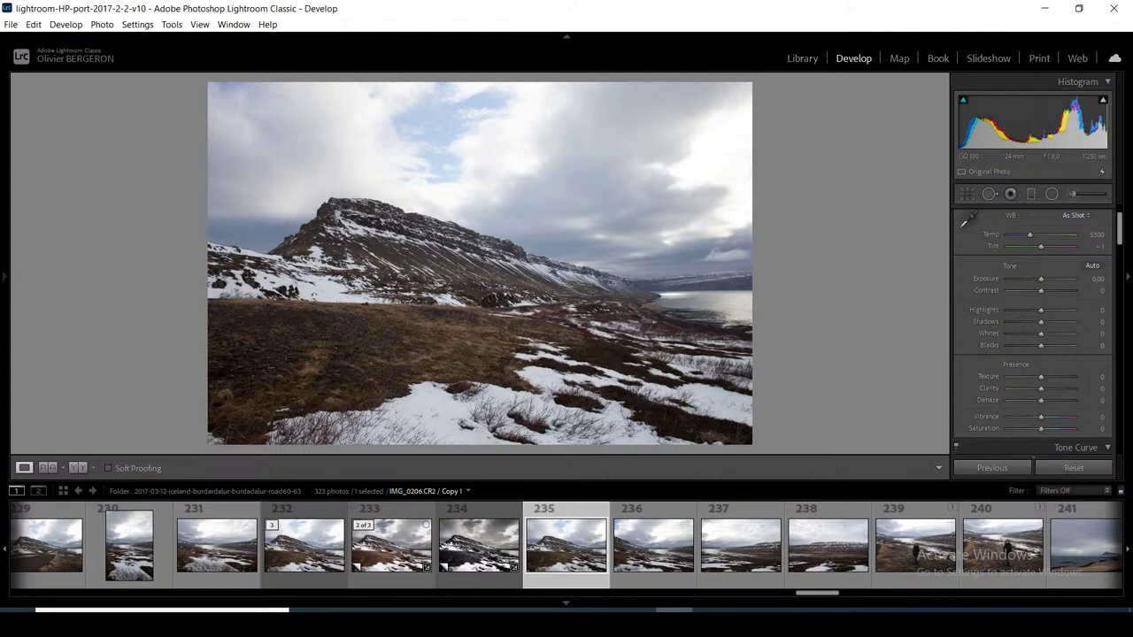
pyautogui.press('Right')
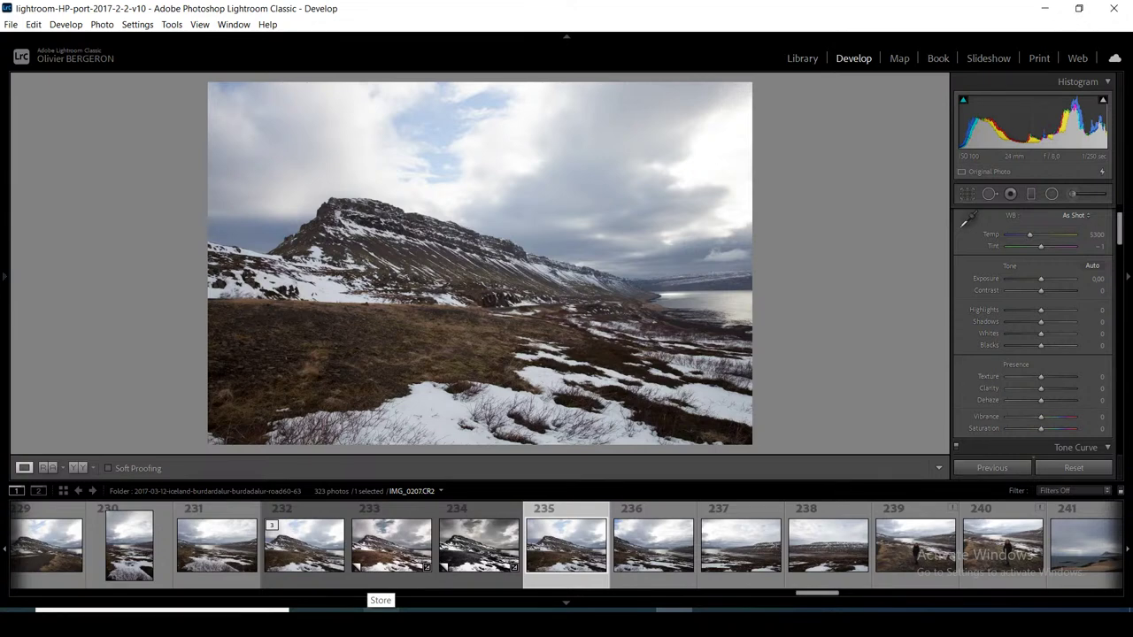
# Extend the selection from photo 235 through 238 as the panorama set
pyautogui.hotkey('shift', 'Right')
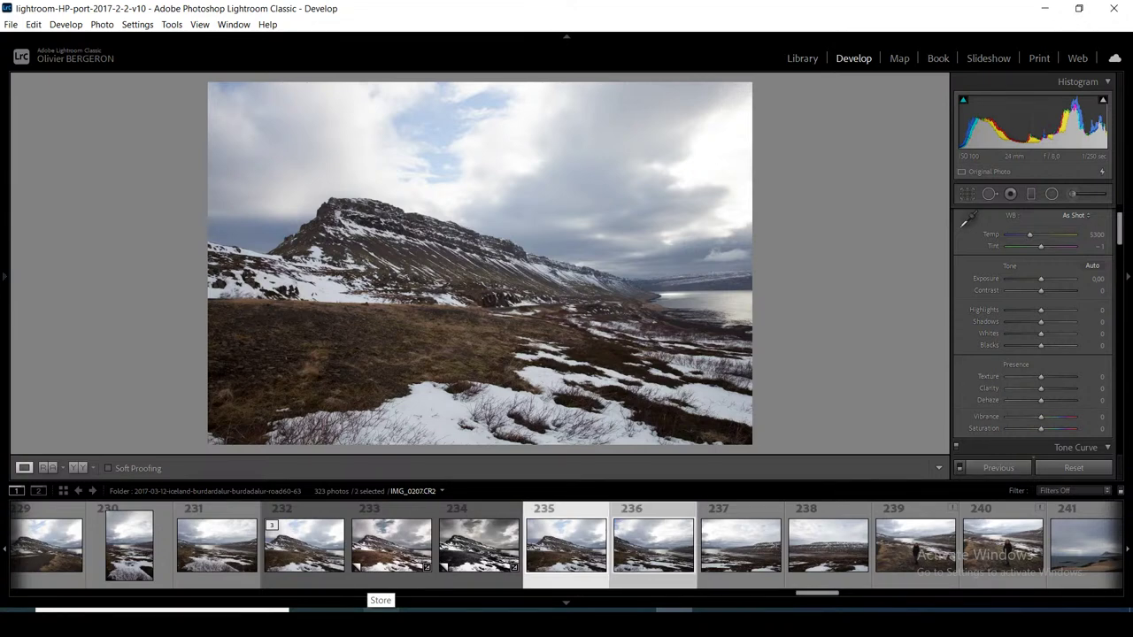
pyautogui.hotkey('shift', 'Right')
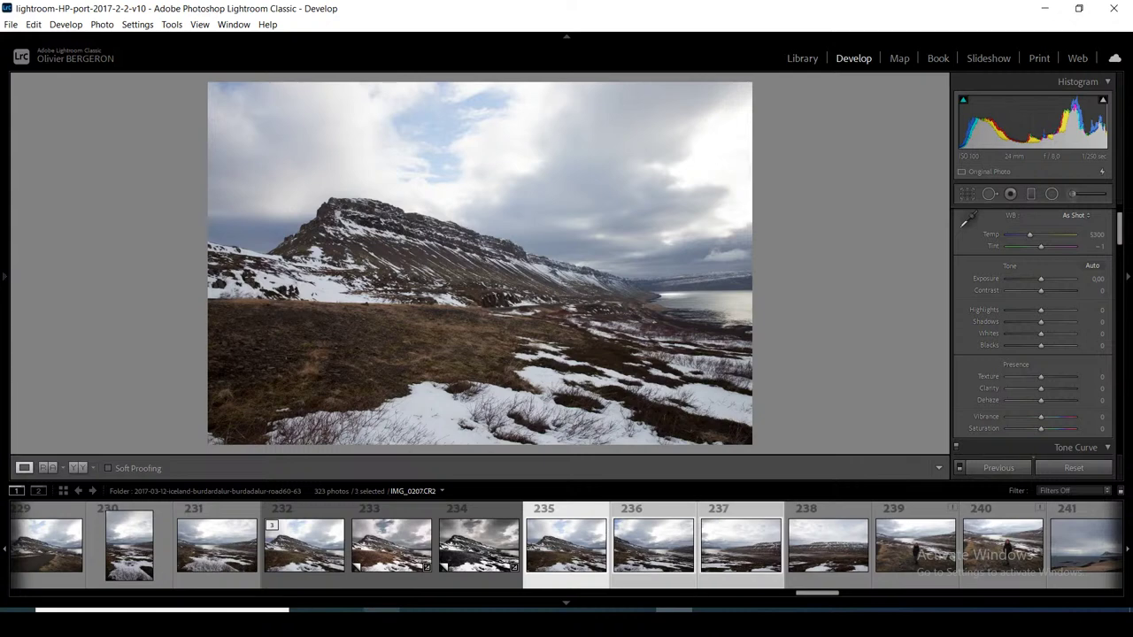
pyautogui.hotkey('shift', 'Right')
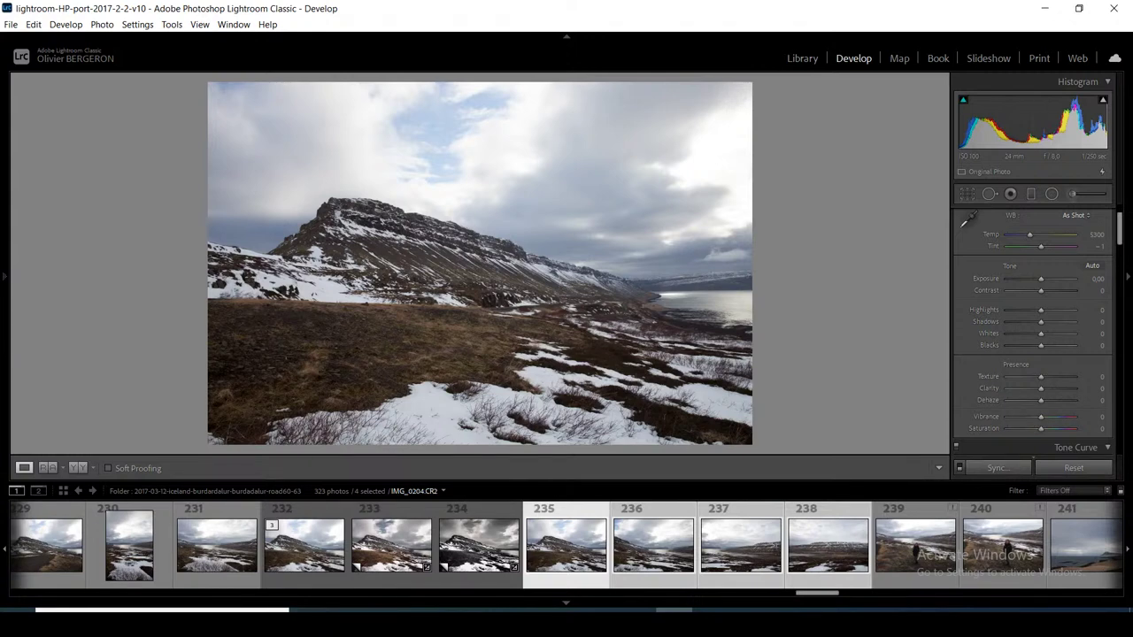
pyautogui.press('F7')
pyautogui.press('t')
# Run Photo Merge > Panorama on the four selected photos to open the merge preview
pyautogui.click(101, 24)
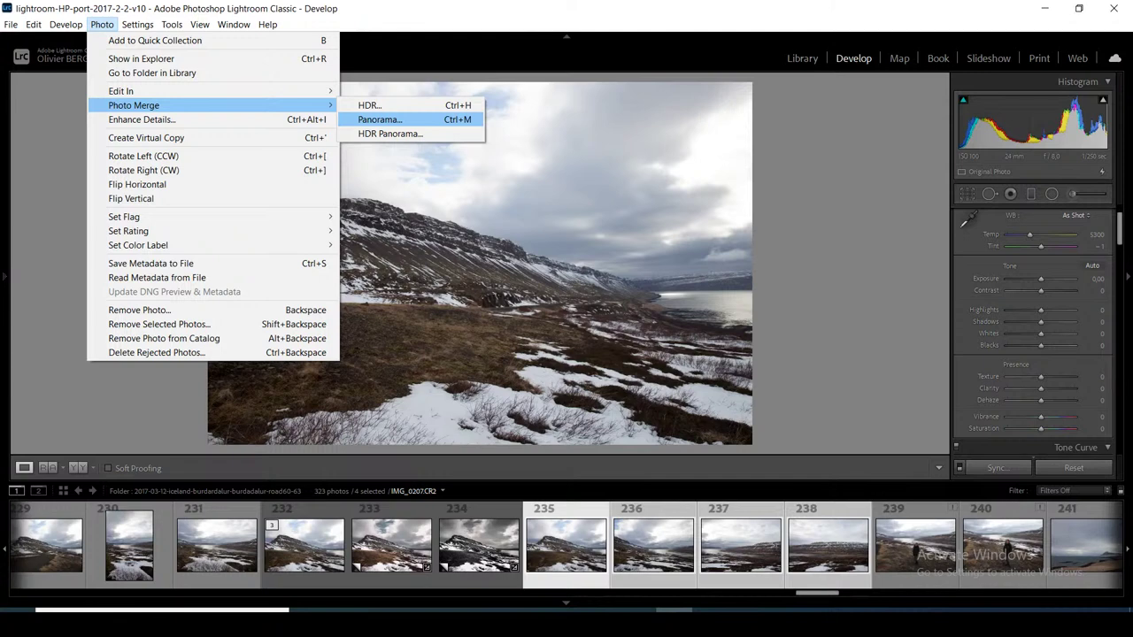
pyautogui.click(381, 120)
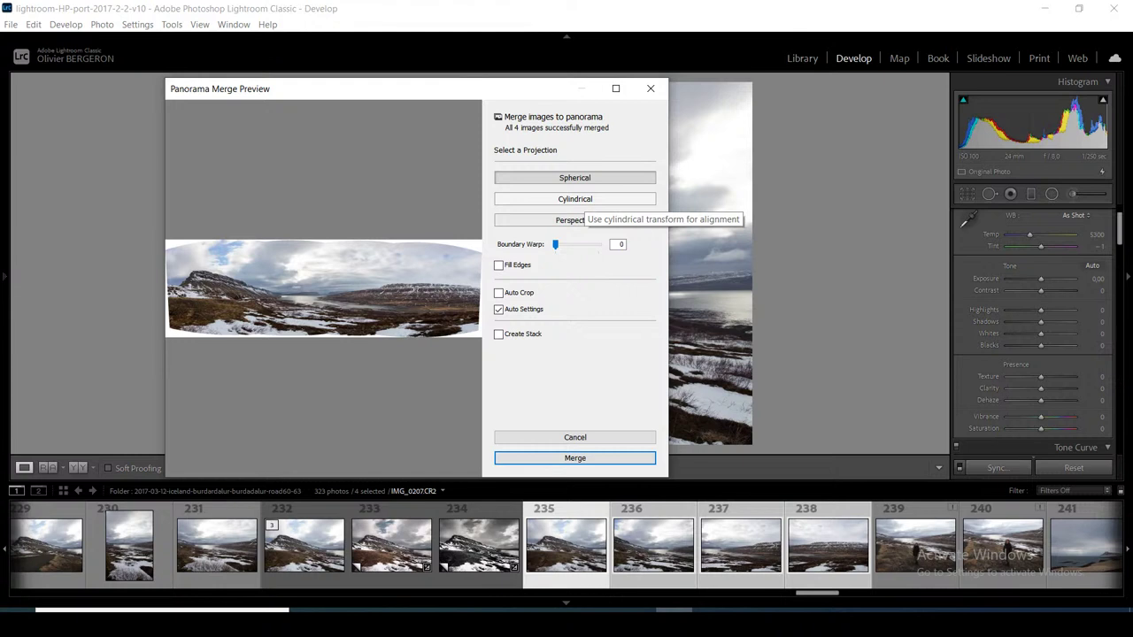
# Compare Cylindrical, Perspective and Spherical projections, enable Auto Crop, and settle on Cylindrical
pyautogui.click(580, 199)
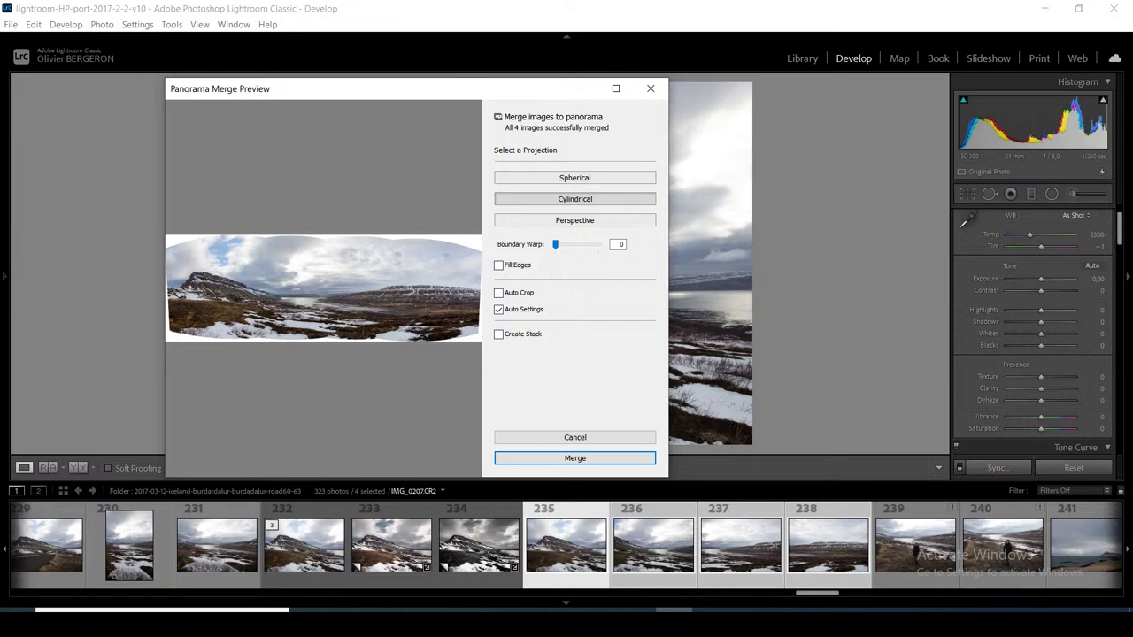
pyautogui.click(574, 219)
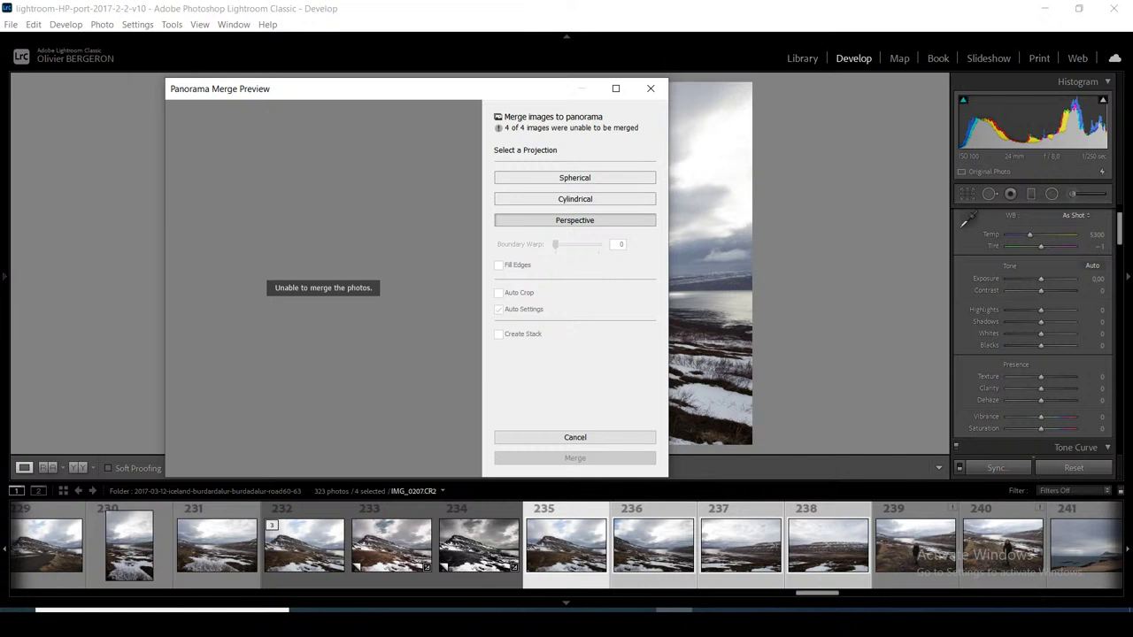
pyautogui.click(575, 198)
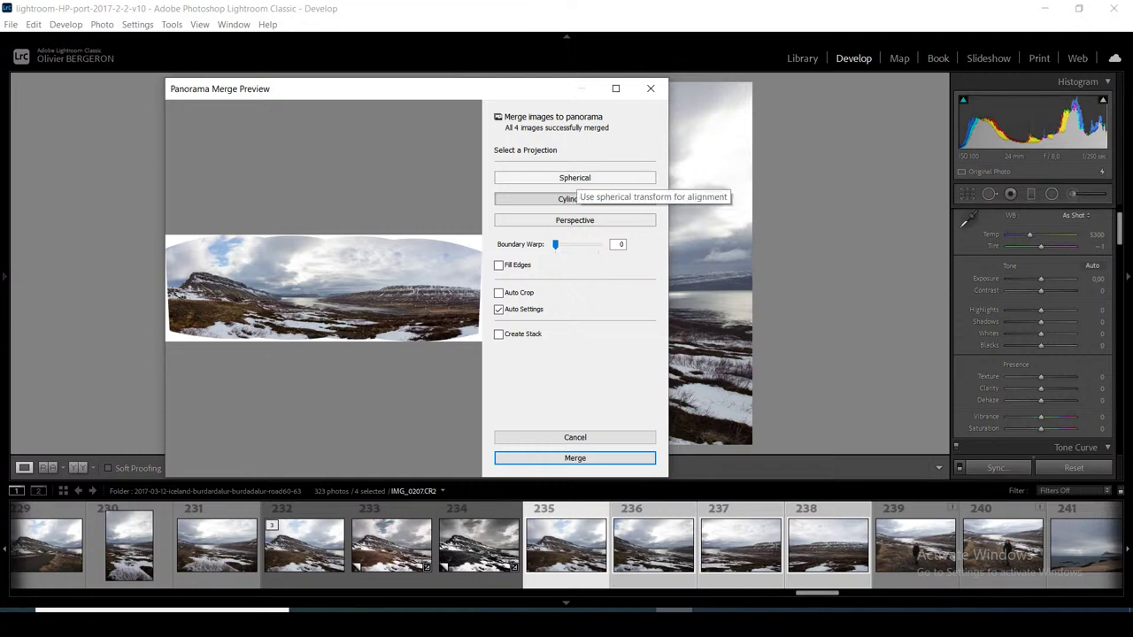
pyautogui.click(574, 178)
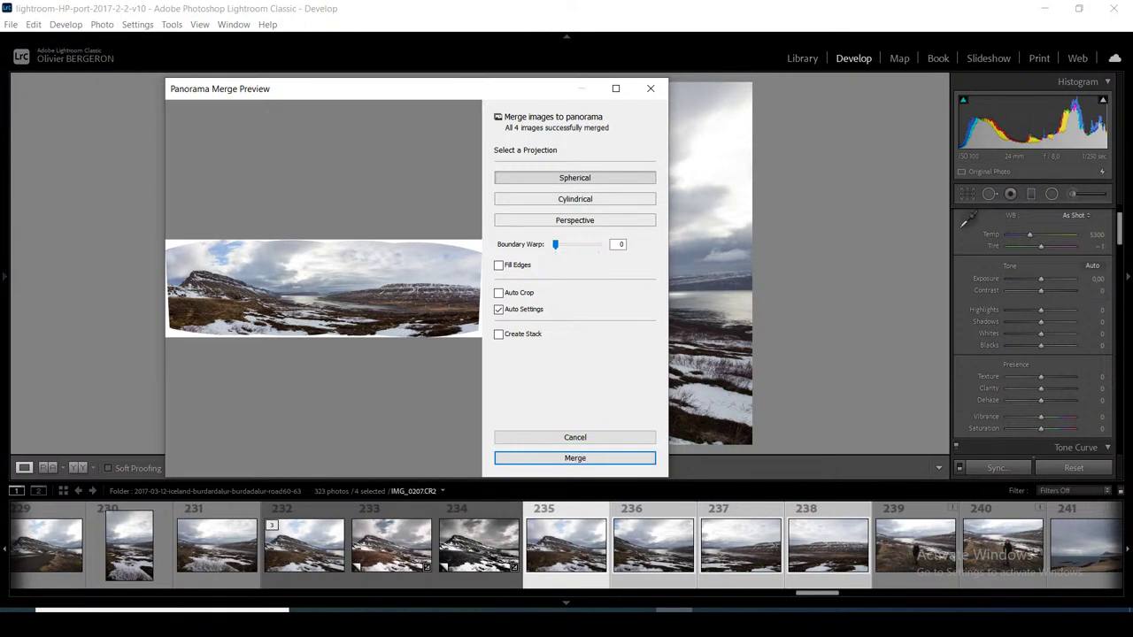
pyautogui.click(576, 199)
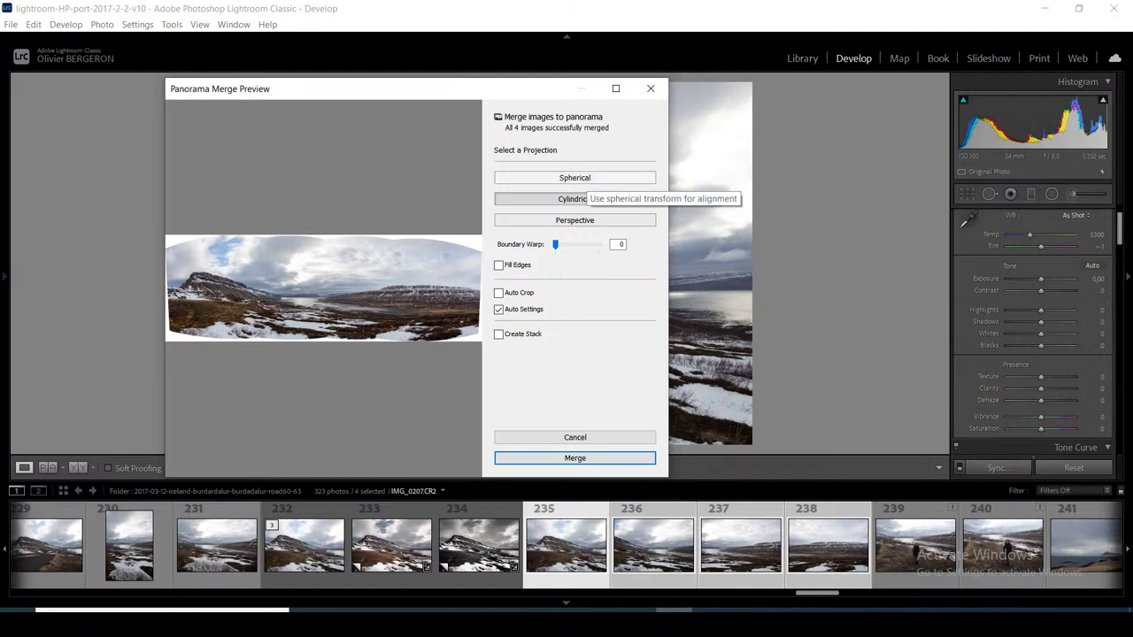
pyautogui.click(584, 180)
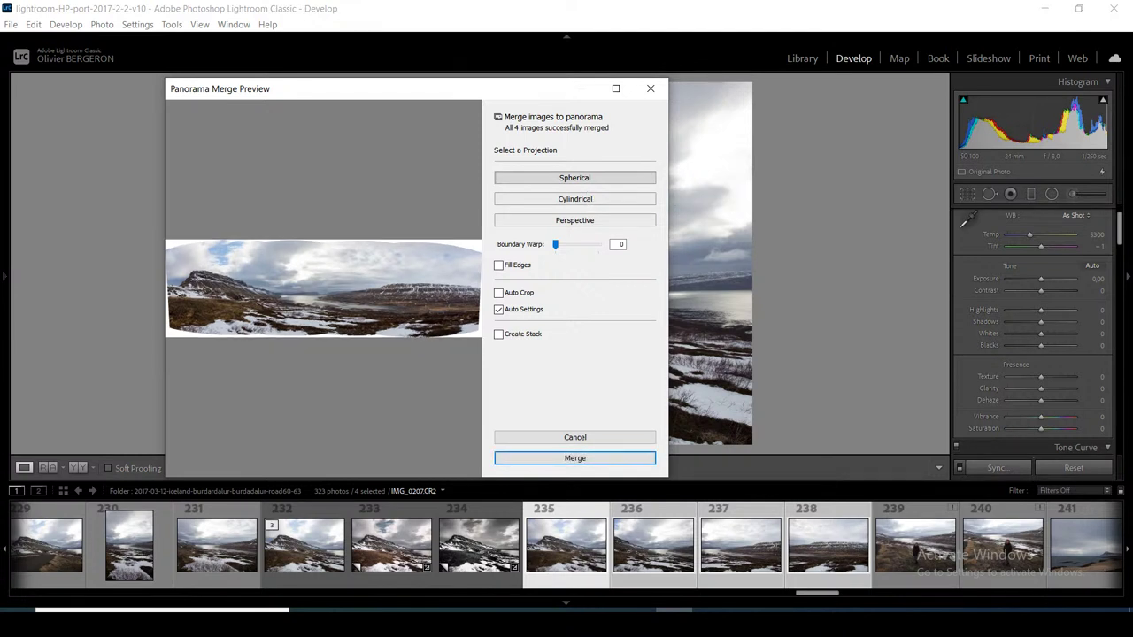
pyautogui.click(576, 199)
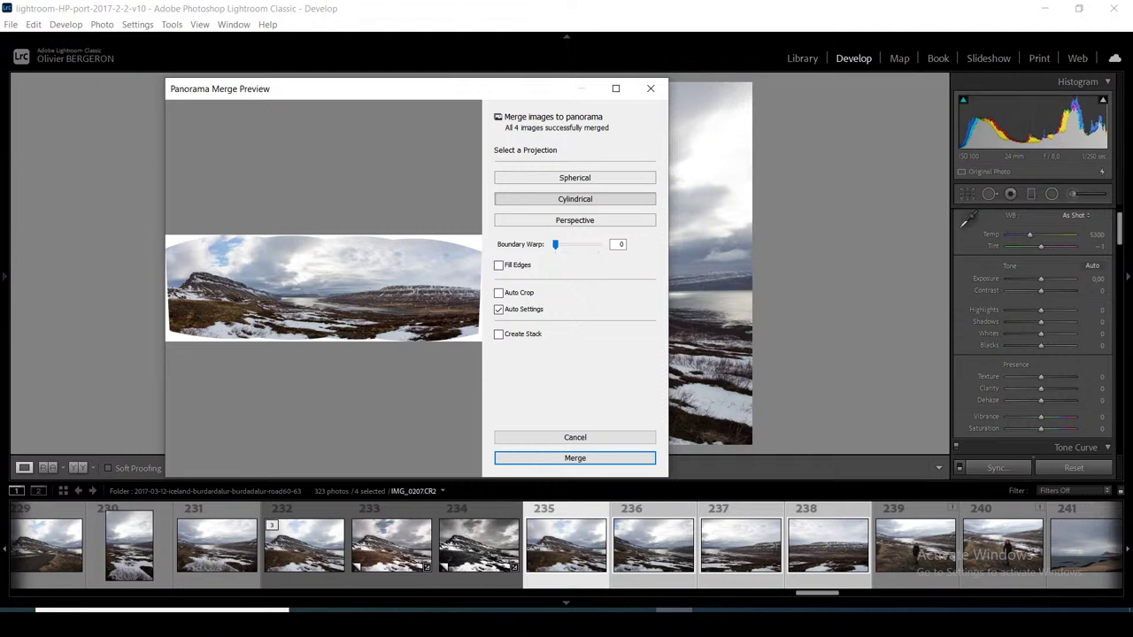
pyautogui.click(499, 292)
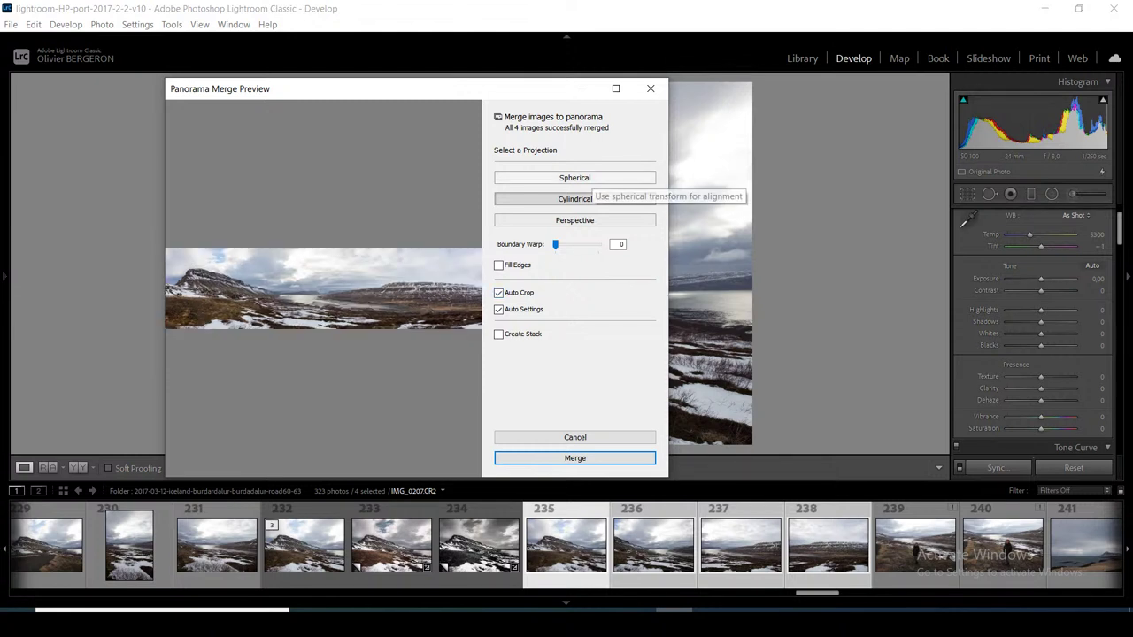
pyautogui.click(584, 178)
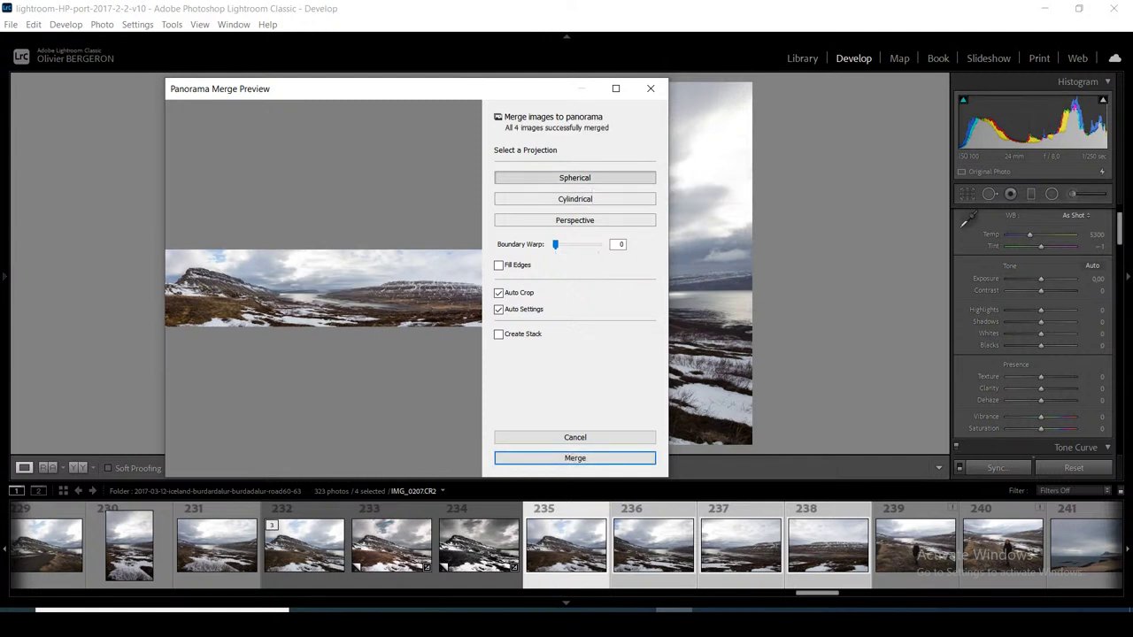
pyautogui.click(576, 198)
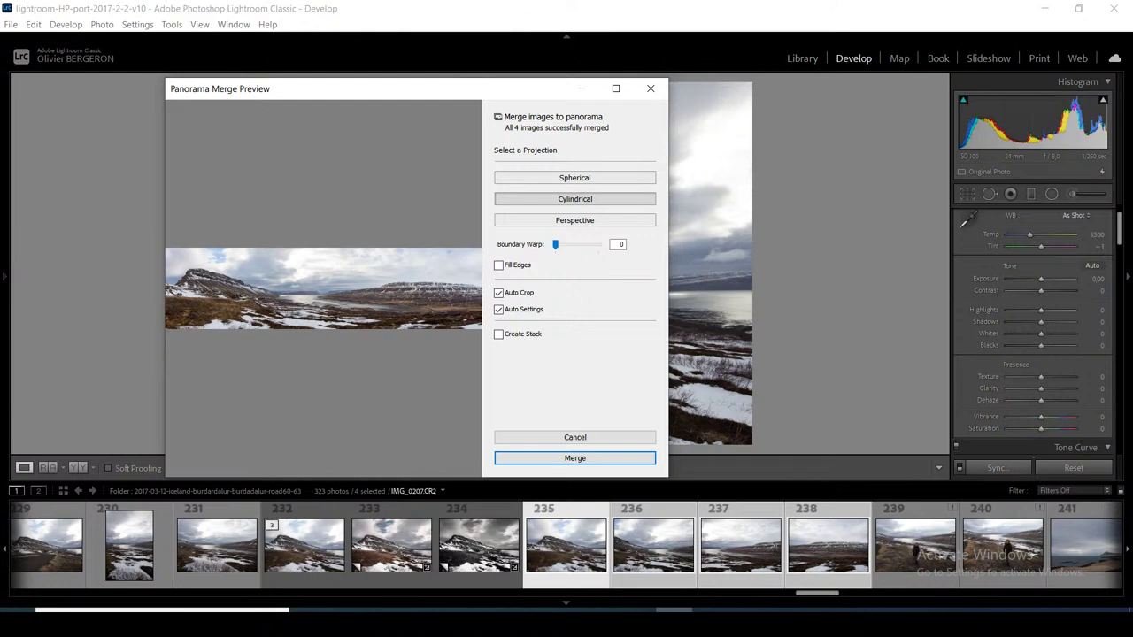
# Confirm the merge so Lightroom begins creating the cylindrical panorama
pyautogui.press('Return')
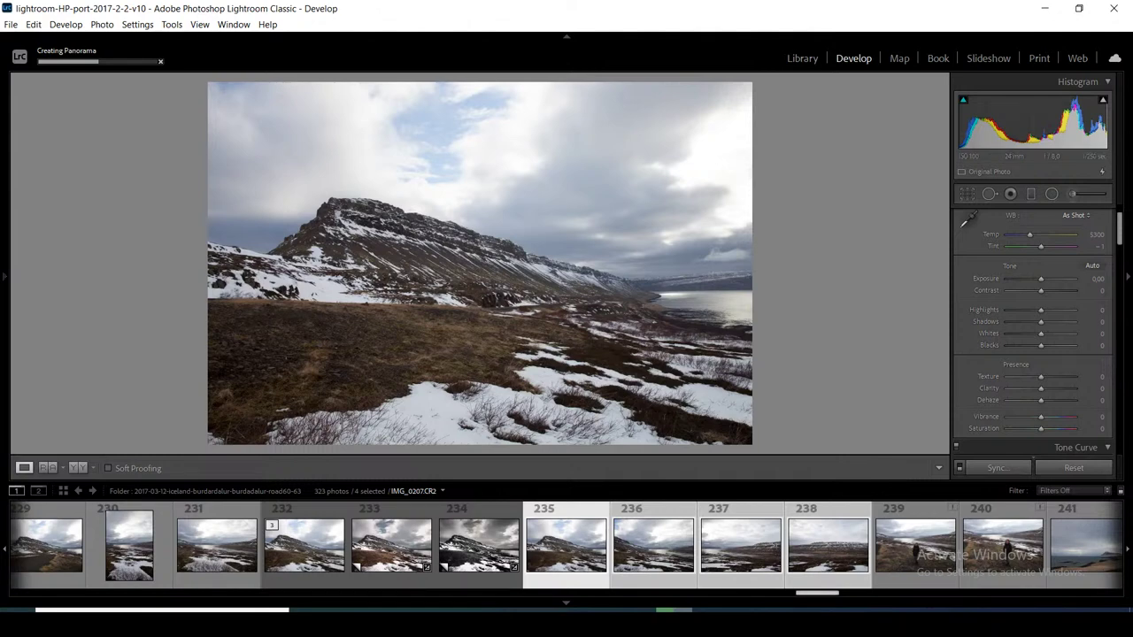
pyautogui.moveTo(817, 593); pyautogui.dragTo(860, 593)
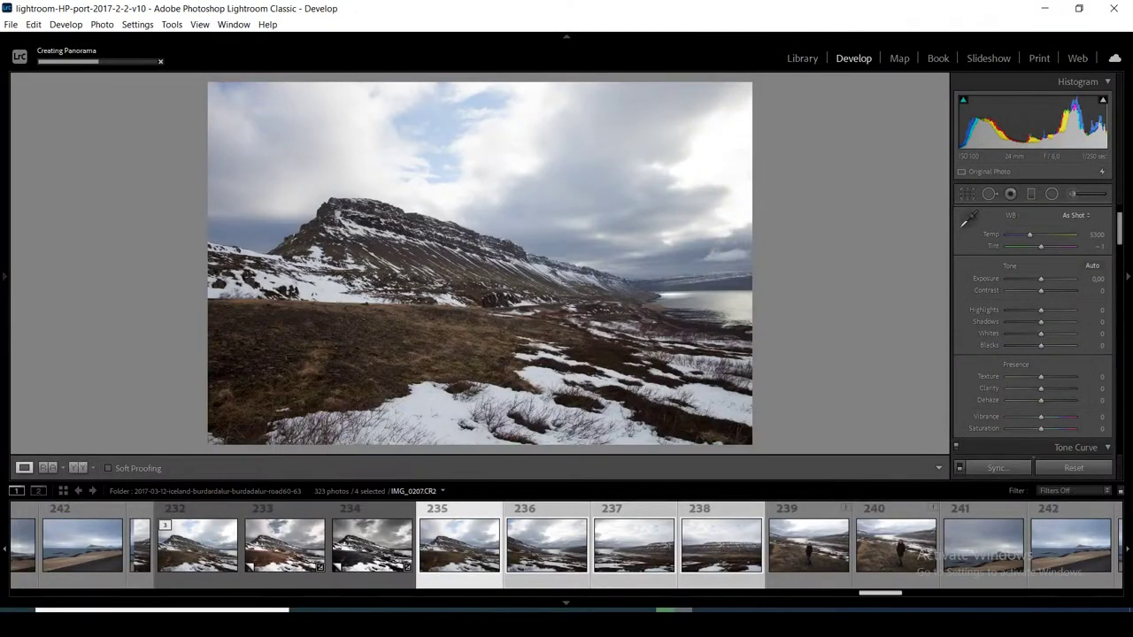
pyautogui.scroll(-5, 567, 545)
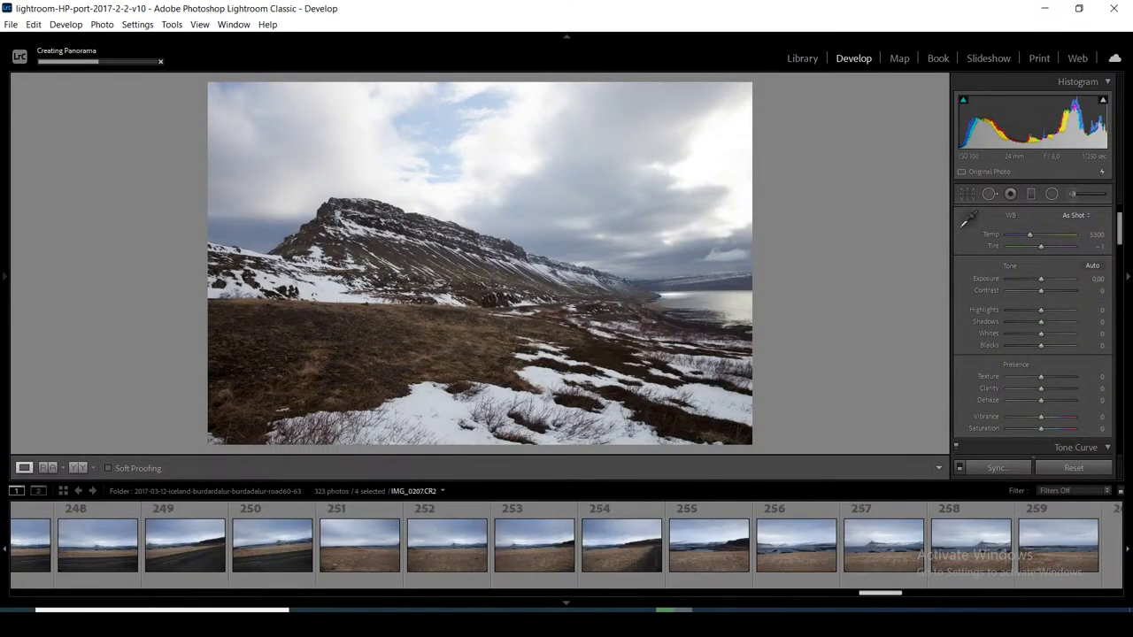
pyautogui.scroll(-3, 567, 545)
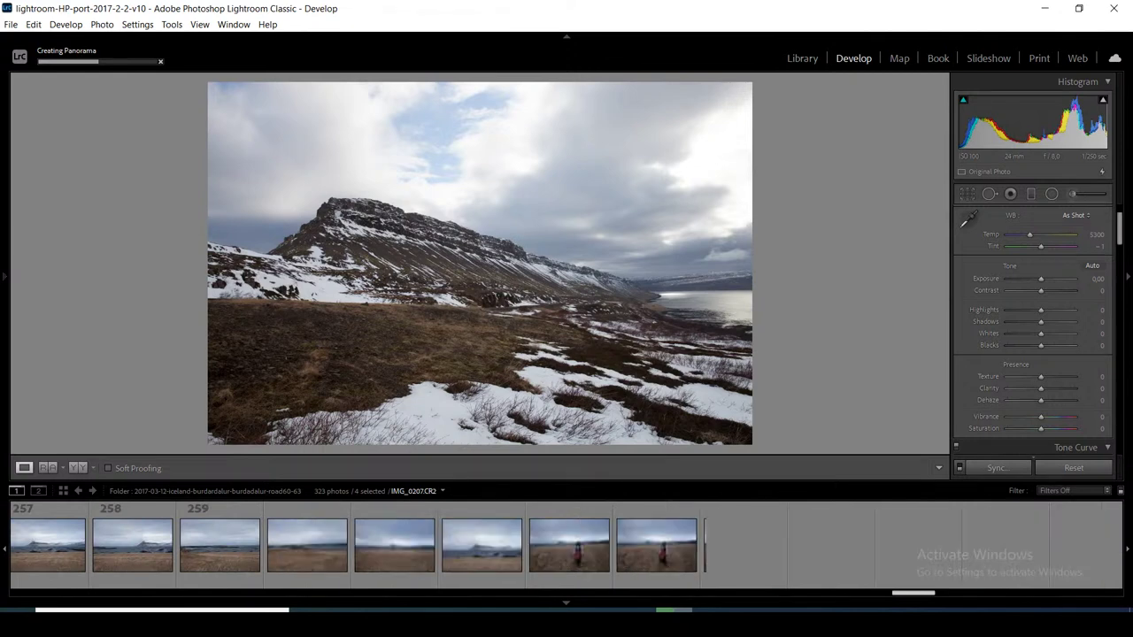
pyautogui.scroll(-3, 567, 544)
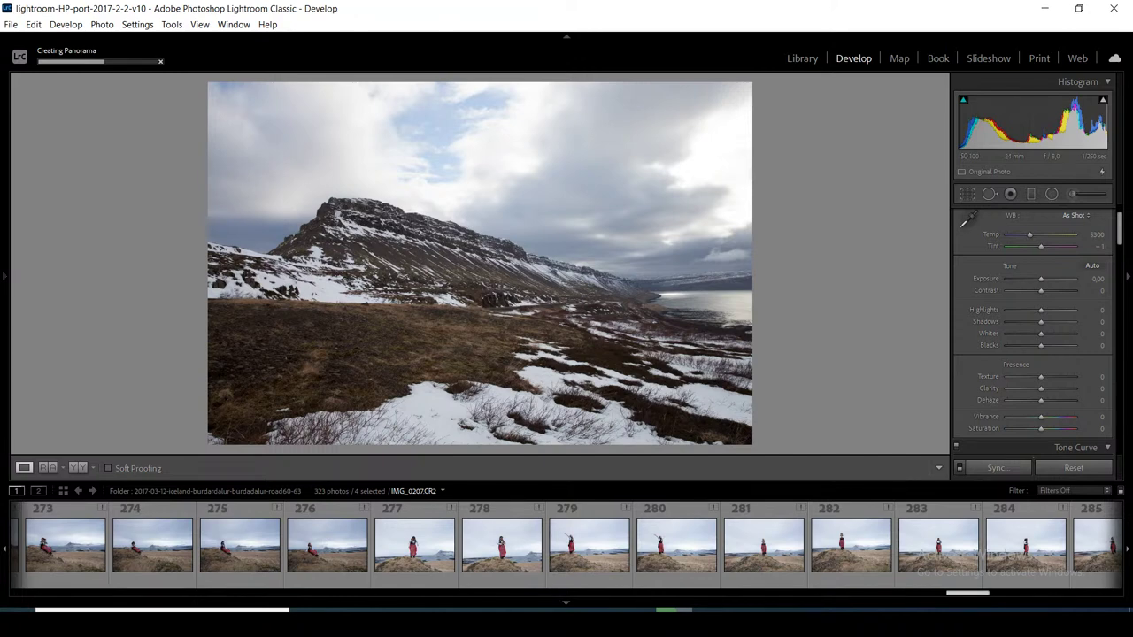
pyautogui.scroll(2, 567, 545)
pyautogui.scroll(1, 567, 545)
pyautogui.scroll(2, 566, 544)
pyautogui.scroll(-3, 566, 544)
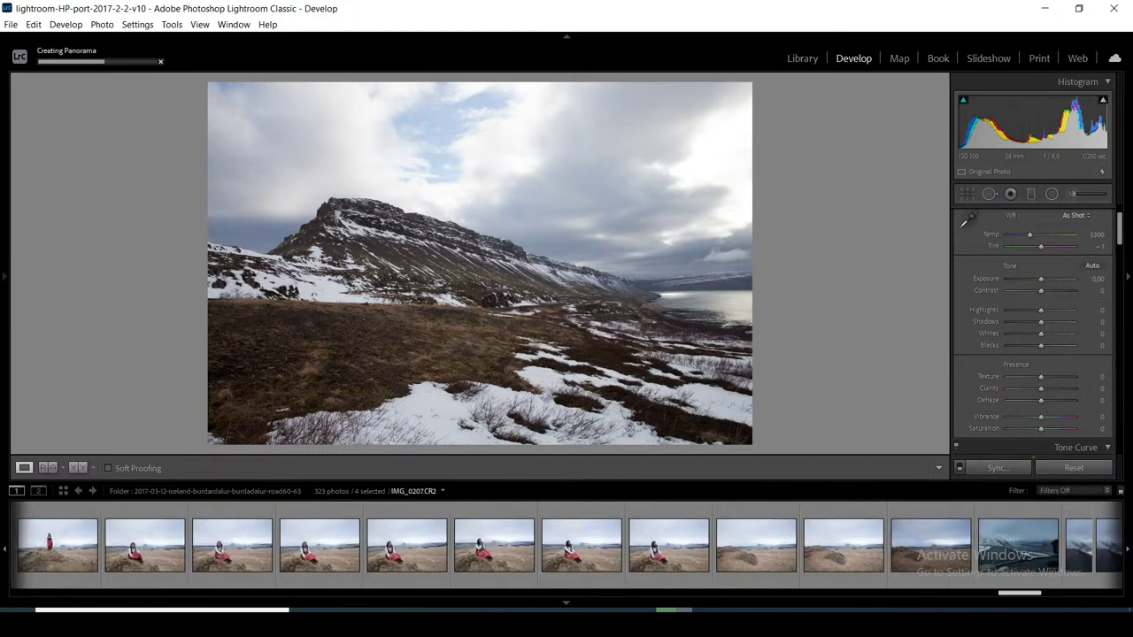
pyautogui.scroll(-3, 567, 544)
pyautogui.scroll(-3, 567, 544)
pyautogui.scroll(-3, 566, 545)
pyautogui.scroll(-5, 567, 545)
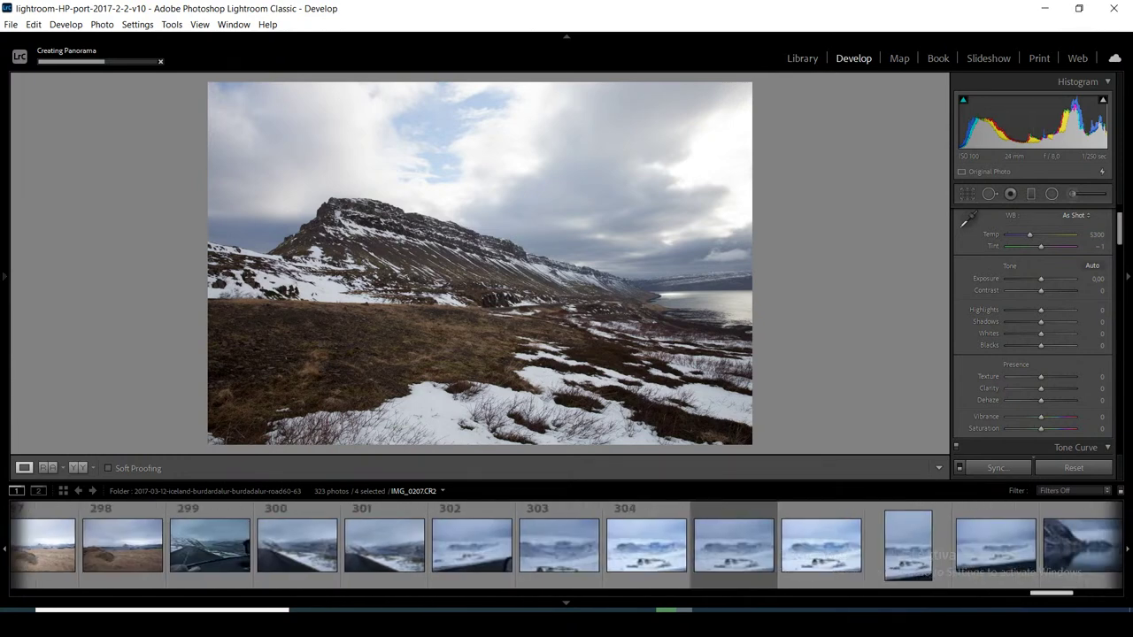
pyautogui.scroll(-3, 567, 544)
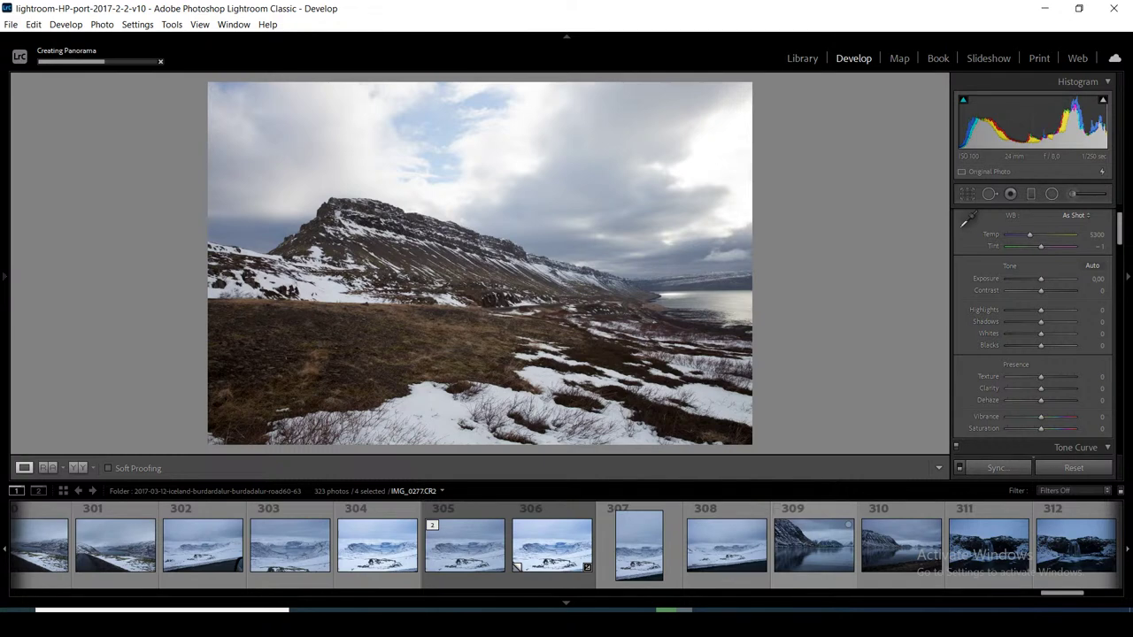
# Load photo 309, the snowy fjord reflection shot, in Develop
pyautogui.click(813, 545)
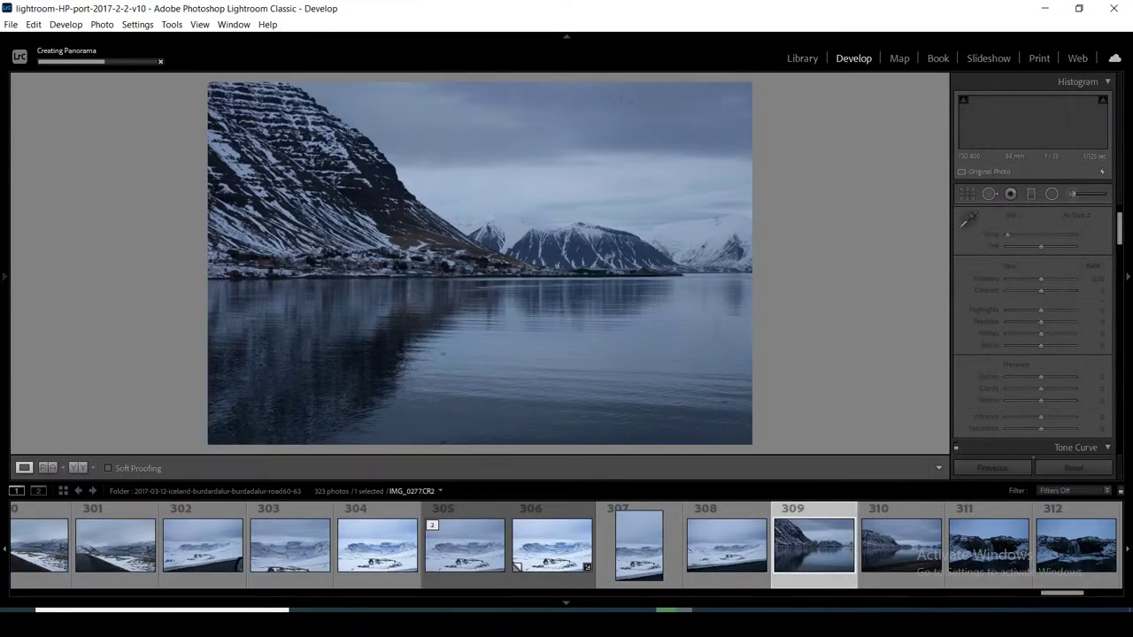
# Load the snowy valley-and-fjord photo 304 from the filmstrip into Develop
pyautogui.click(390, 540)
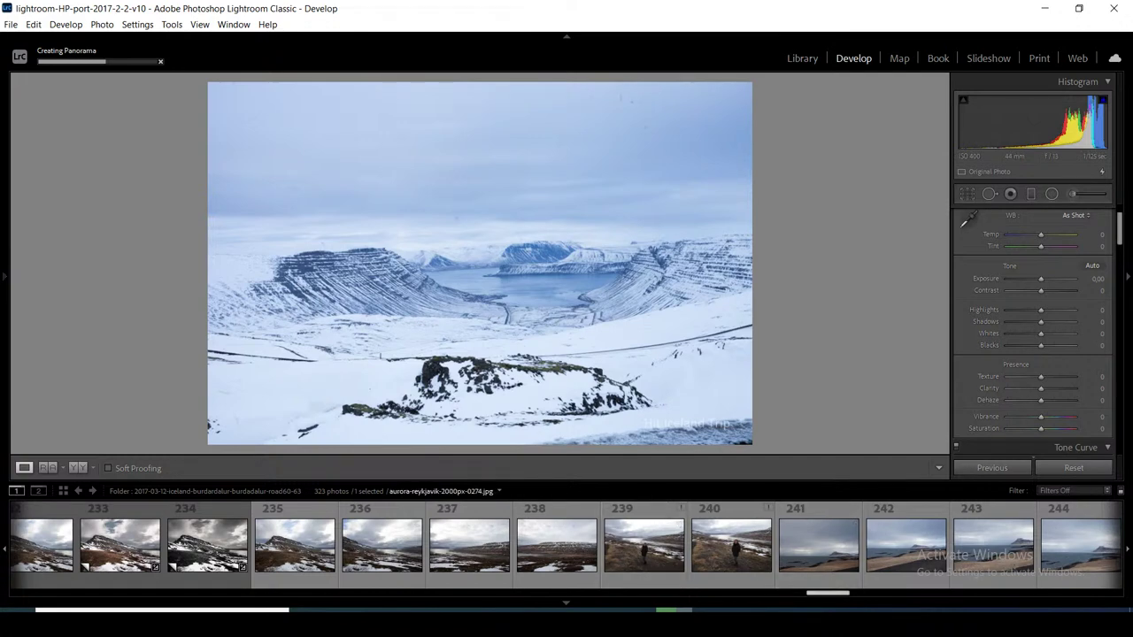
# Scroll the filmstrip back and load photo 235, IMG_0207.CR2, in Develop
pyautogui.scroll(3, 567, 545)
pyautogui.scroll(3, 566, 545)
pyautogui.scroll(-2, 567, 544)
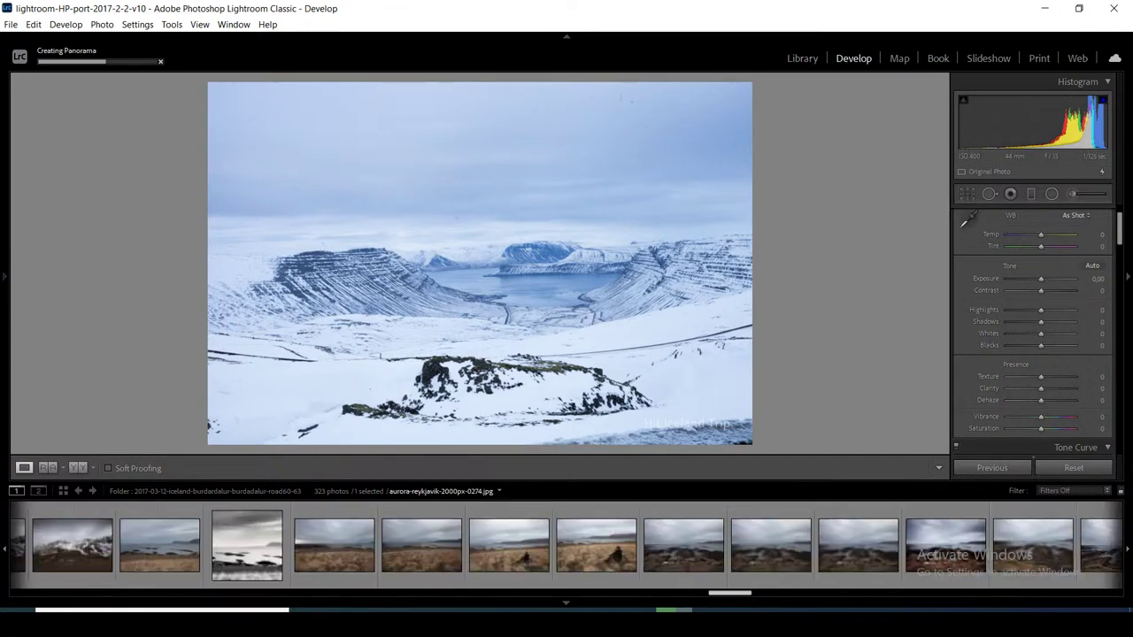
pyautogui.scroll(-2, 567, 545)
pyautogui.scroll(-1, 567, 545)
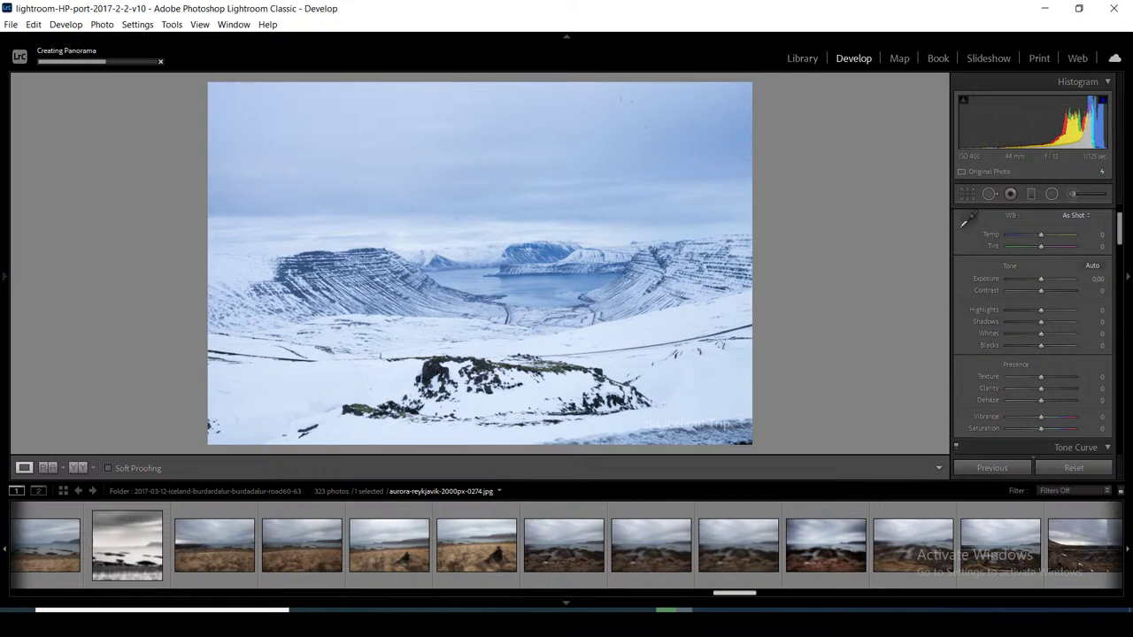
pyautogui.scroll(-2, 567, 544)
pyautogui.scroll(-2, 567, 545)
pyautogui.scroll(-2, 566, 544)
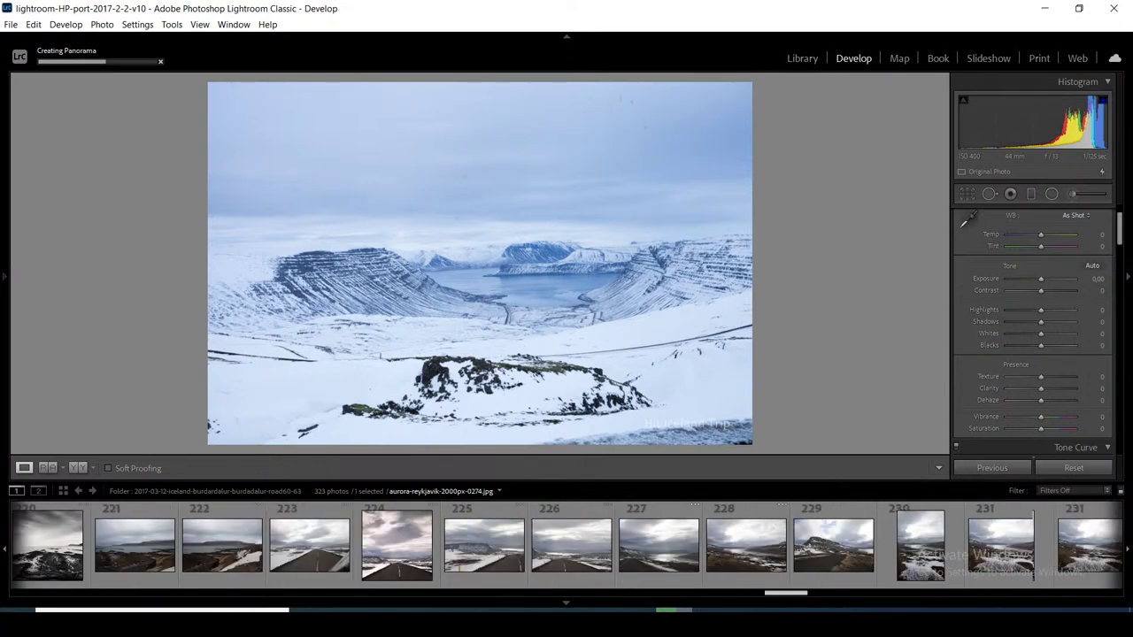
pyautogui.scroll(-2, 567, 545)
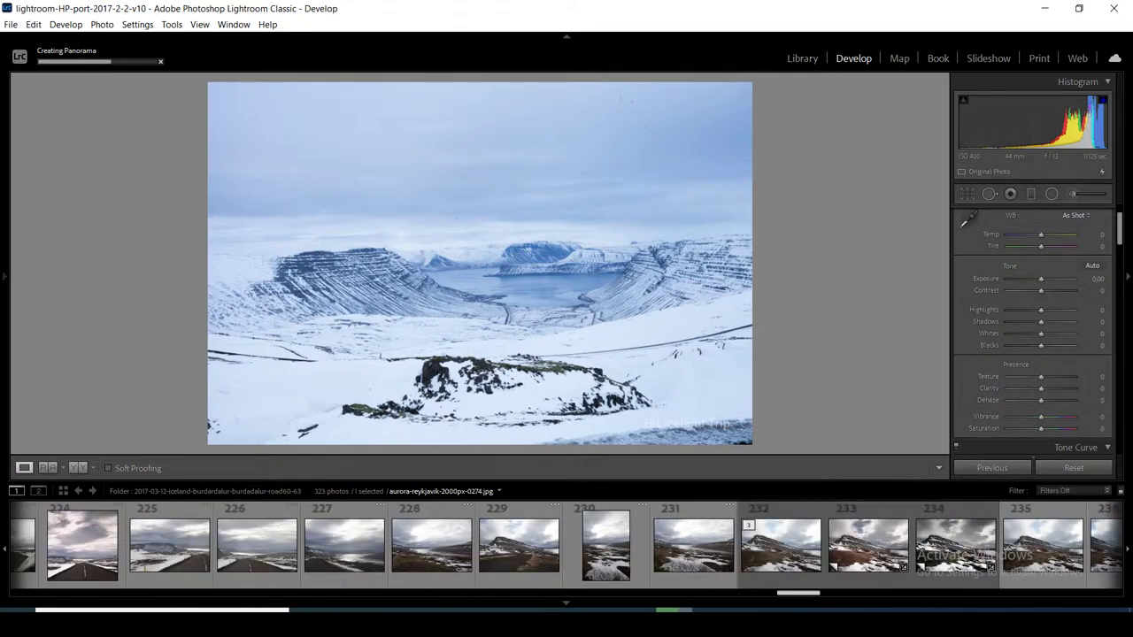
pyautogui.scroll(-2, 567, 545)
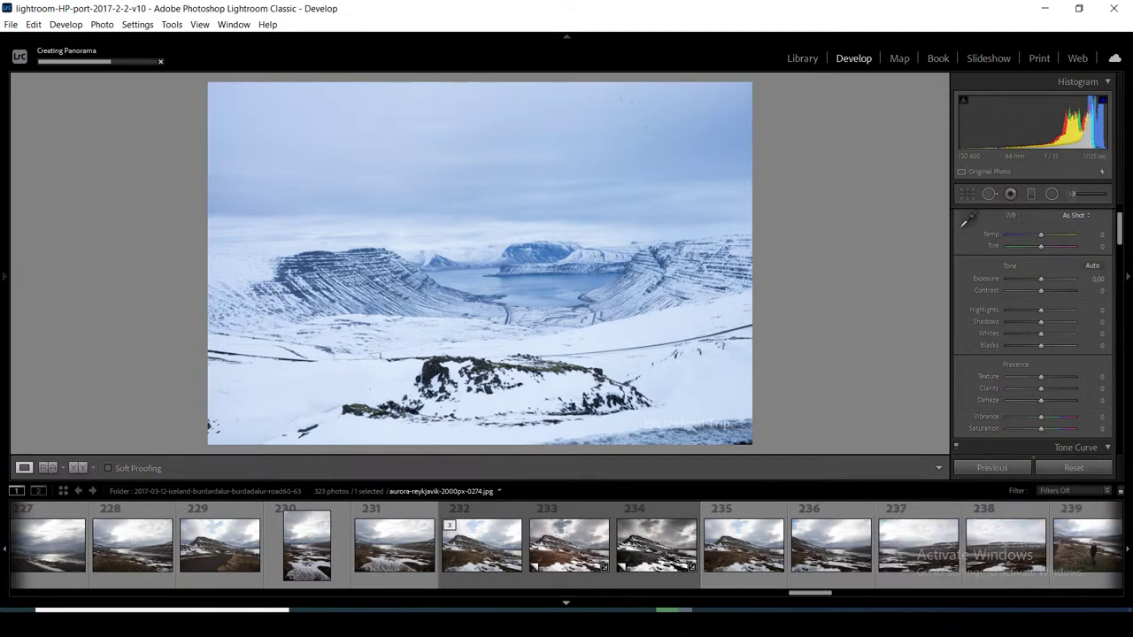
pyautogui.click(744, 544)
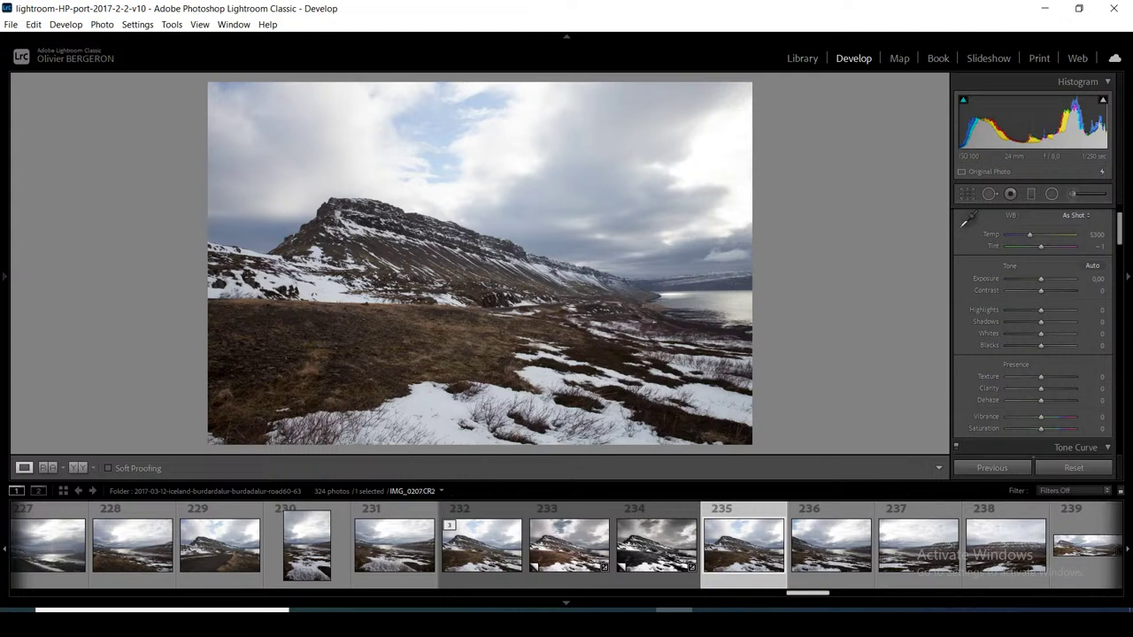
# Scroll the filmstrip and load photo 239, IMG_0207-Pano.dng, in Develop
pyautogui.scroll(-1, 566, 544)
pyautogui.scroll(-2, 566, 545)
pyautogui.scroll(-1, 567, 544)
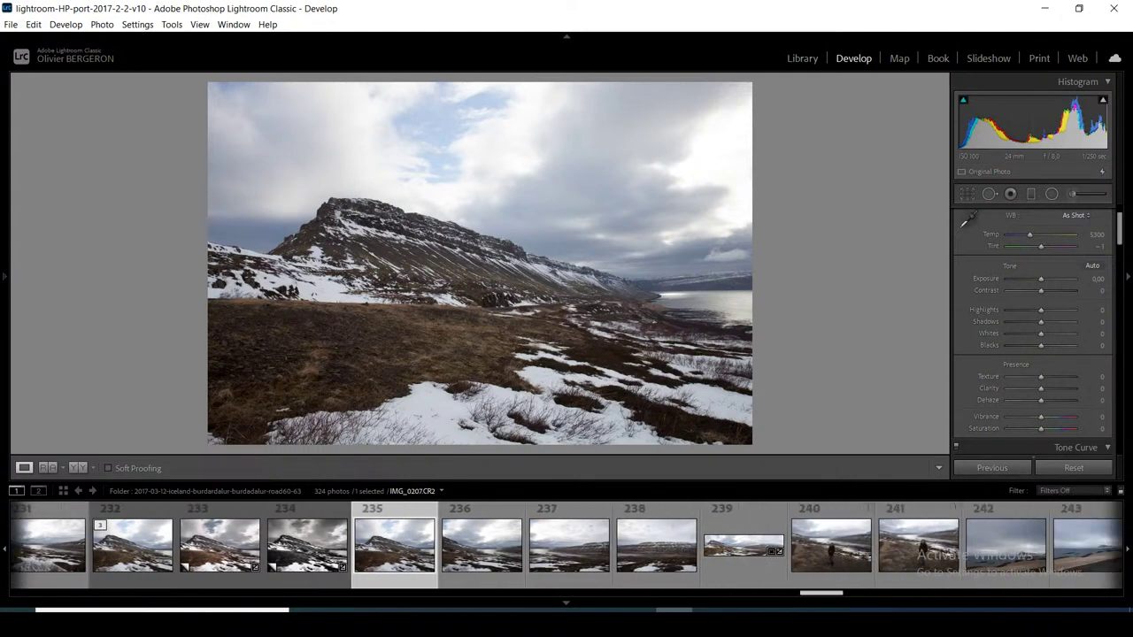
pyautogui.click(744, 544)
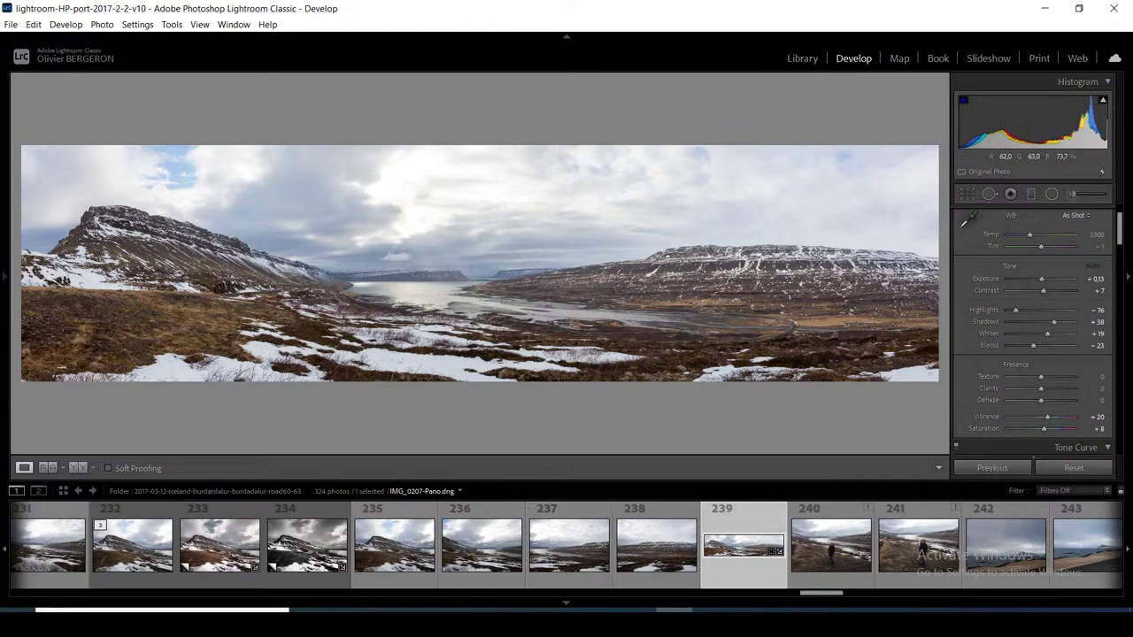
# Drag a −2.45 exposure graduated filter down over the panorama's sky and commit it
pyautogui.click(1031, 193)
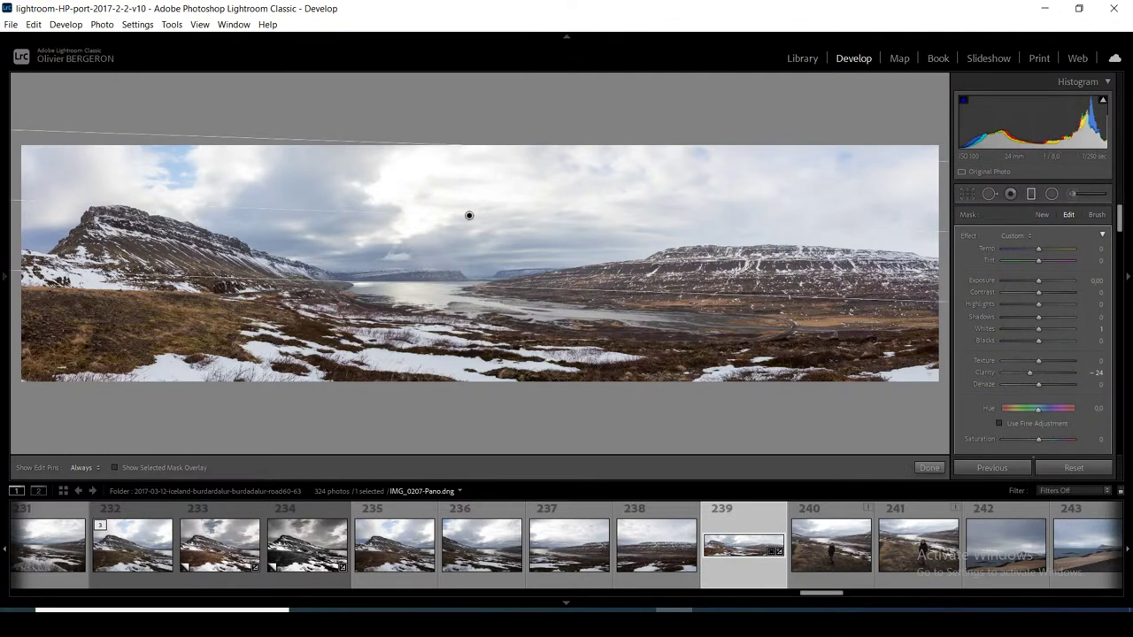
pyautogui.scroll(-3, 1034, 336)
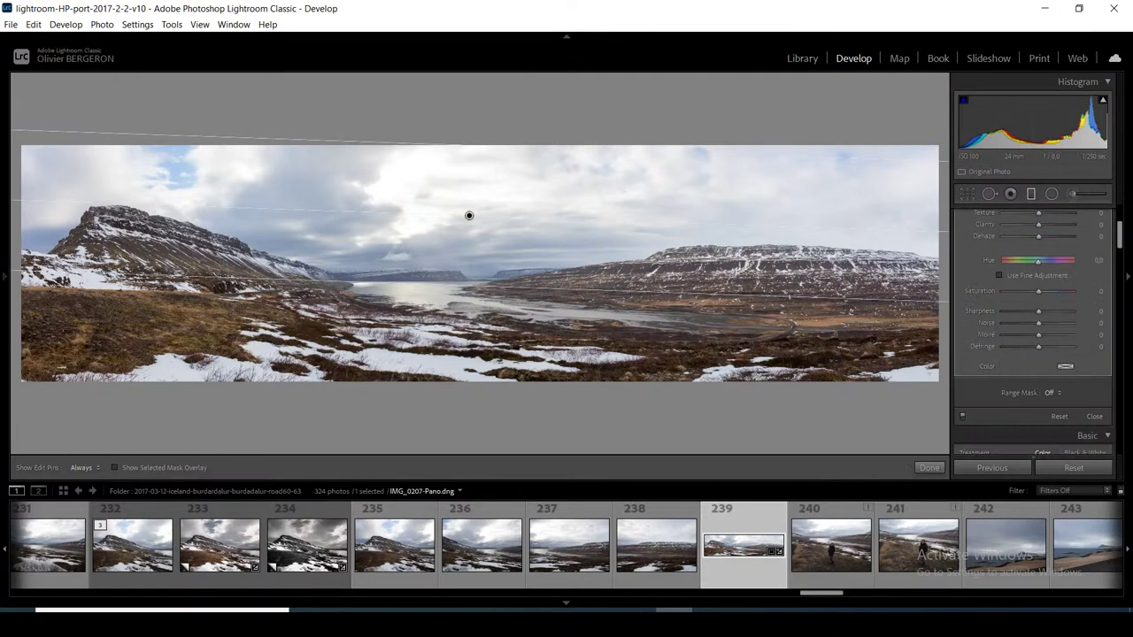
pyautogui.scroll(3, 1033, 336)
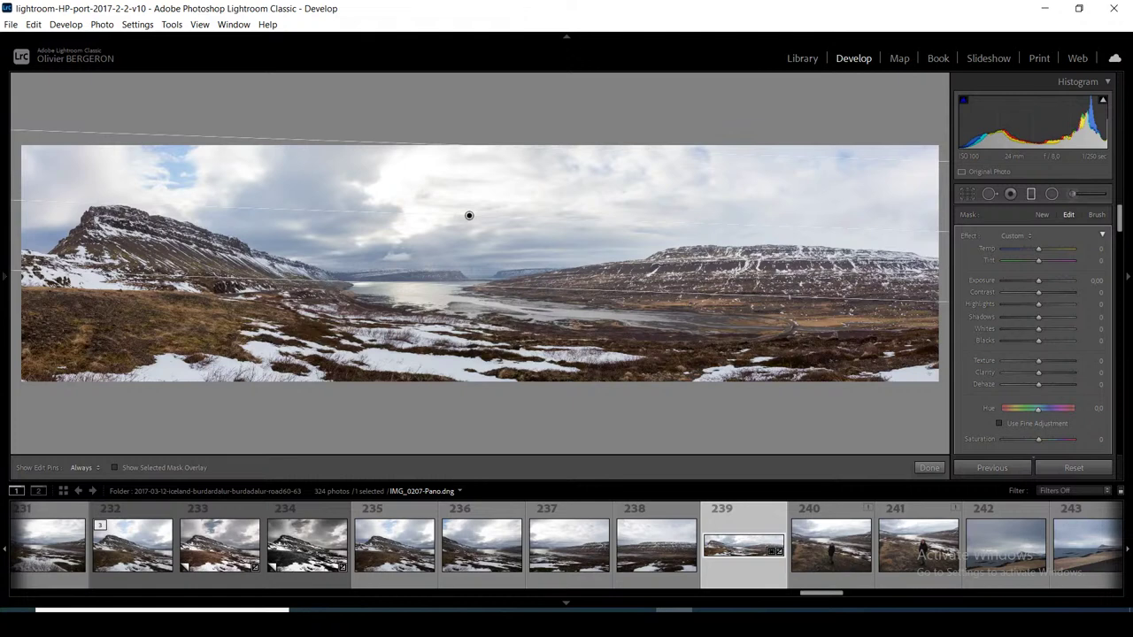
pyautogui.moveTo(469, 215); pyautogui.dragTo(470, 255)
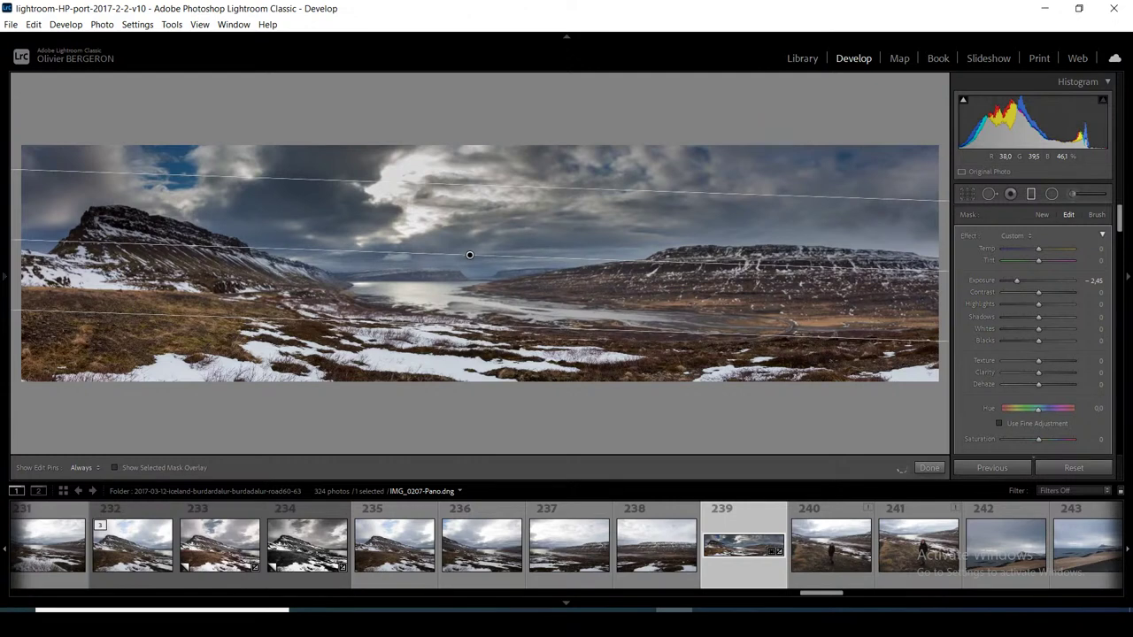
pyautogui.moveTo(471, 255); pyautogui.dragTo(470, 250)
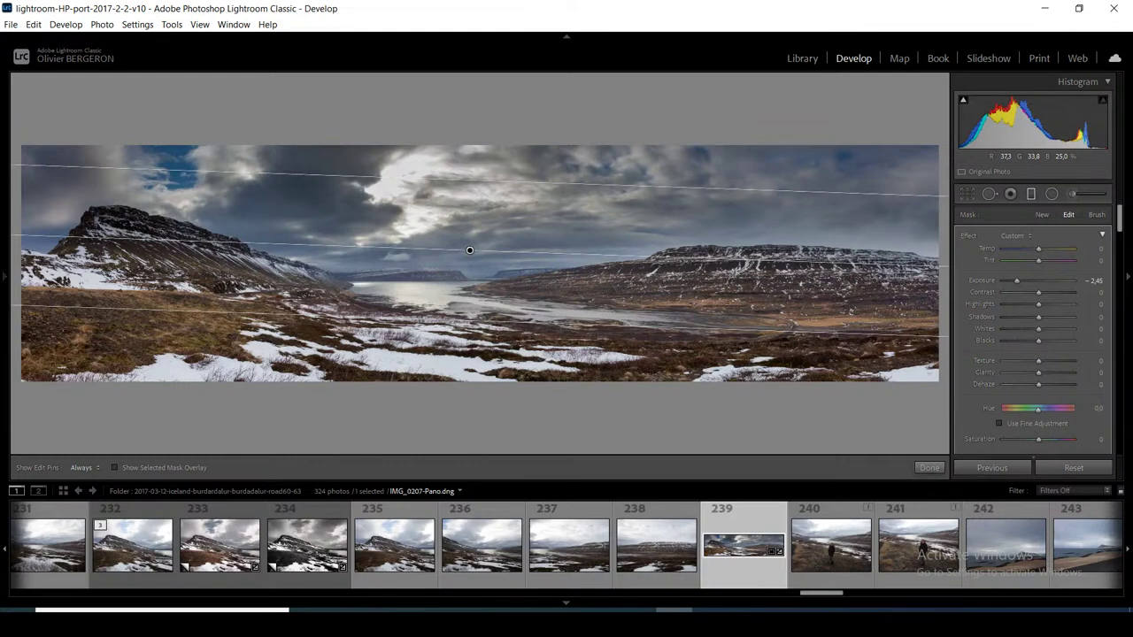
pyautogui.press('m')
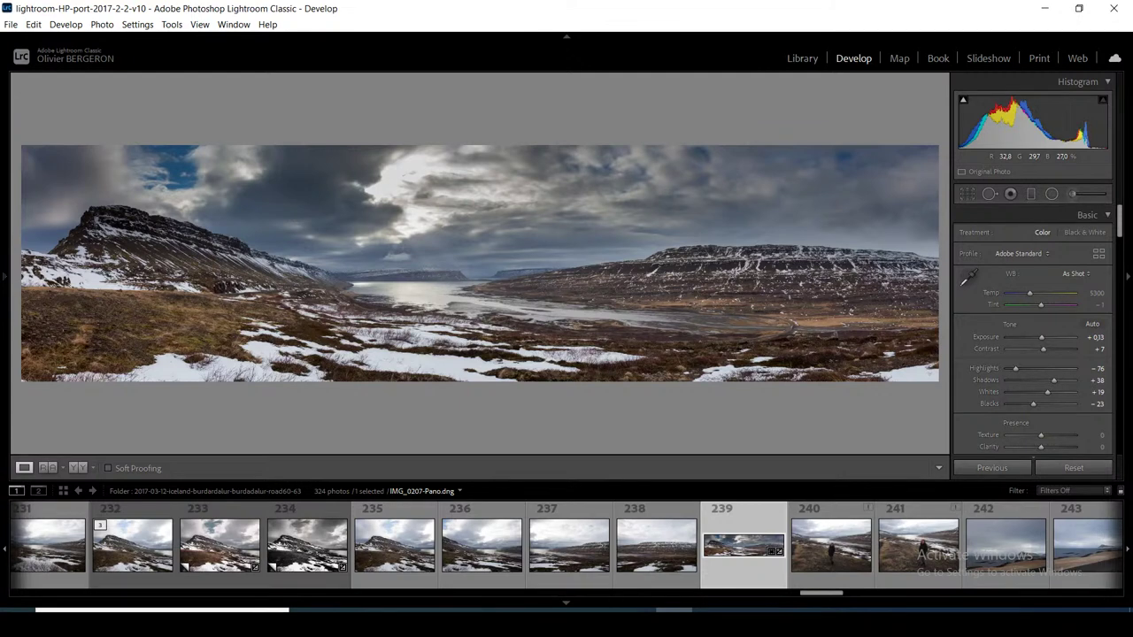
# Zoom into the sky above the left peak and heal two dust spots, shrinking the second
pyautogui.press('z')
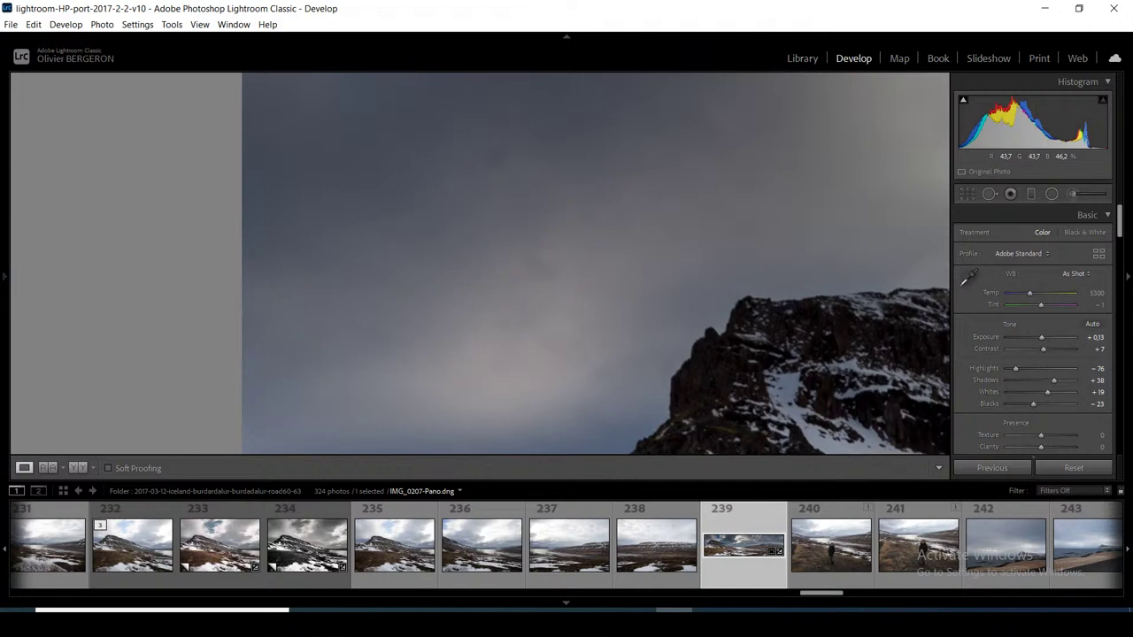
pyautogui.press('q')
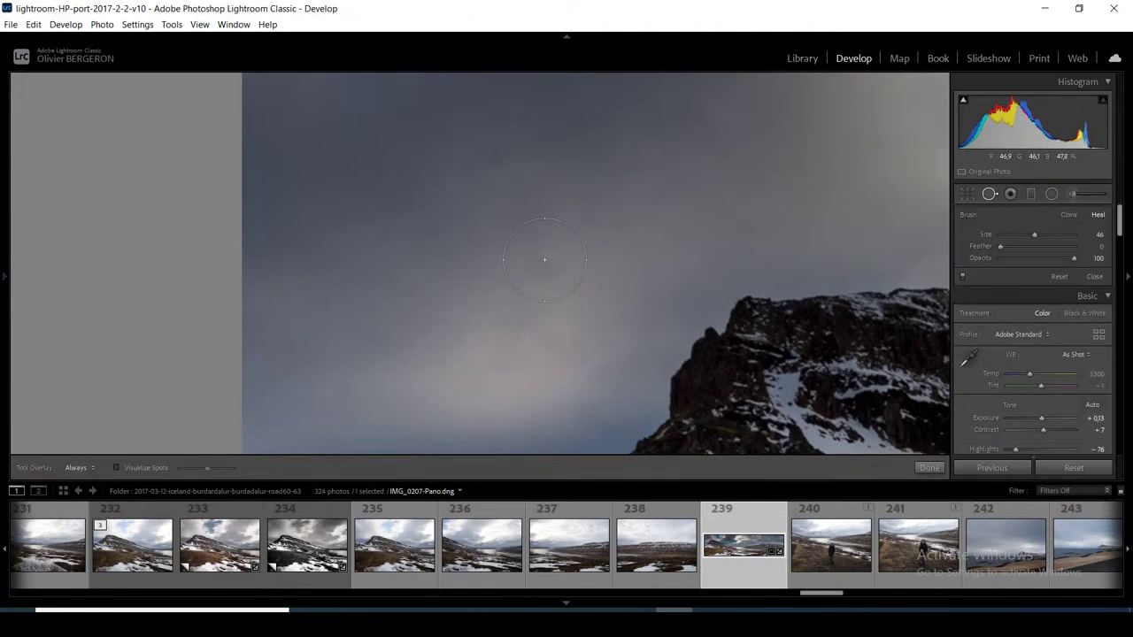
pyautogui.click(544, 259)
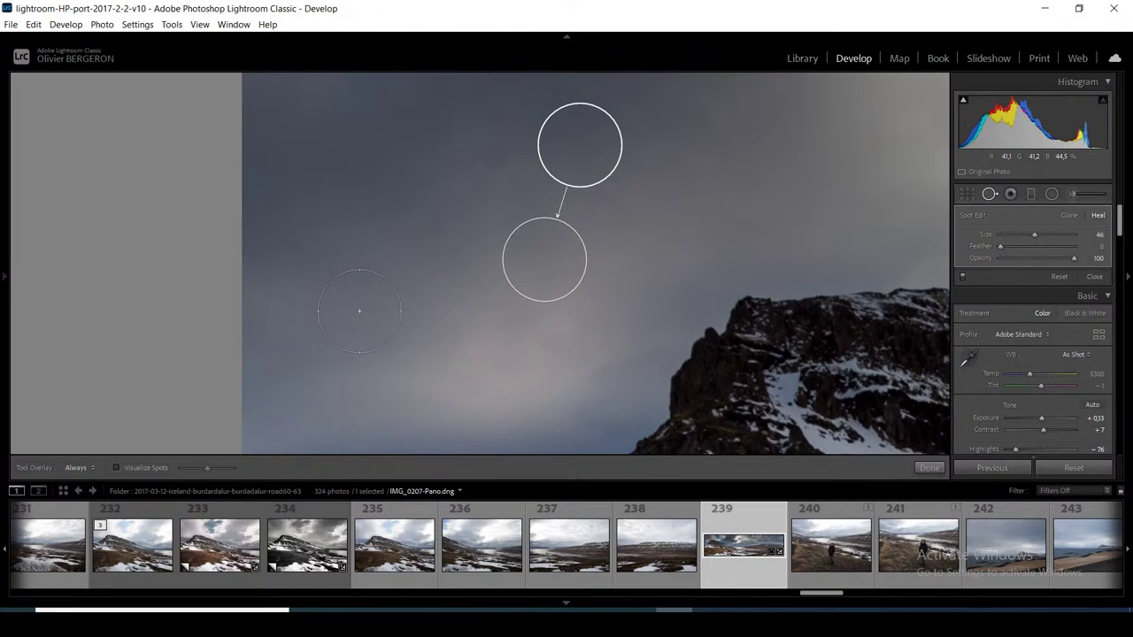
pyautogui.click(482, 161)
pyautogui.press('[')
pyautogui.press('[')
pyautogui.press('[')
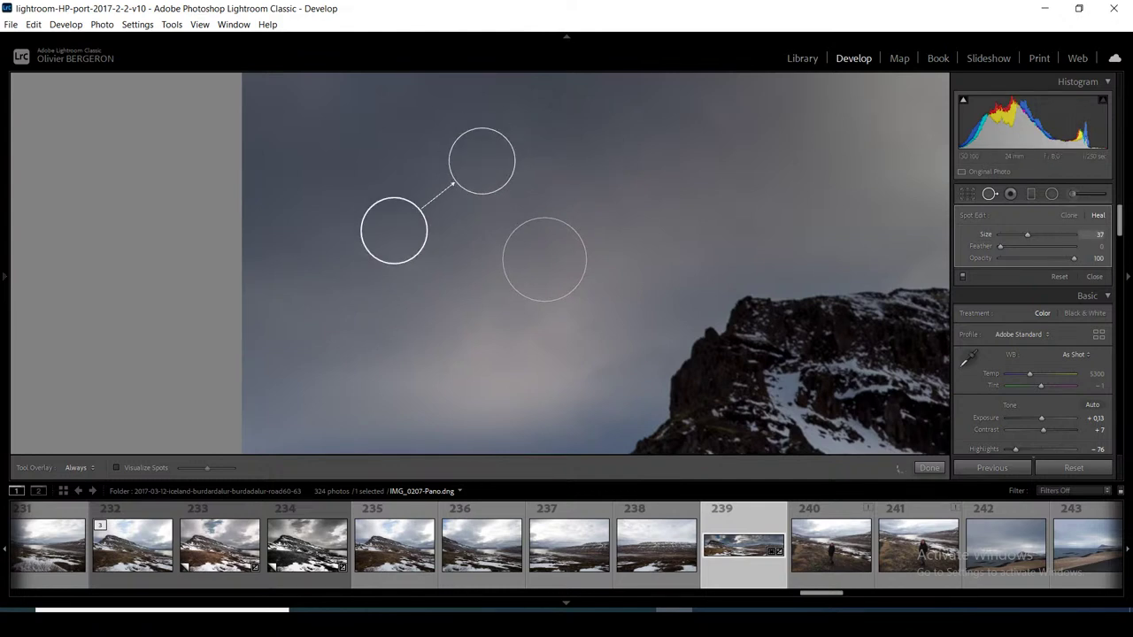
pyautogui.press('[')
pyautogui.press('[')
pyautogui.press('[')
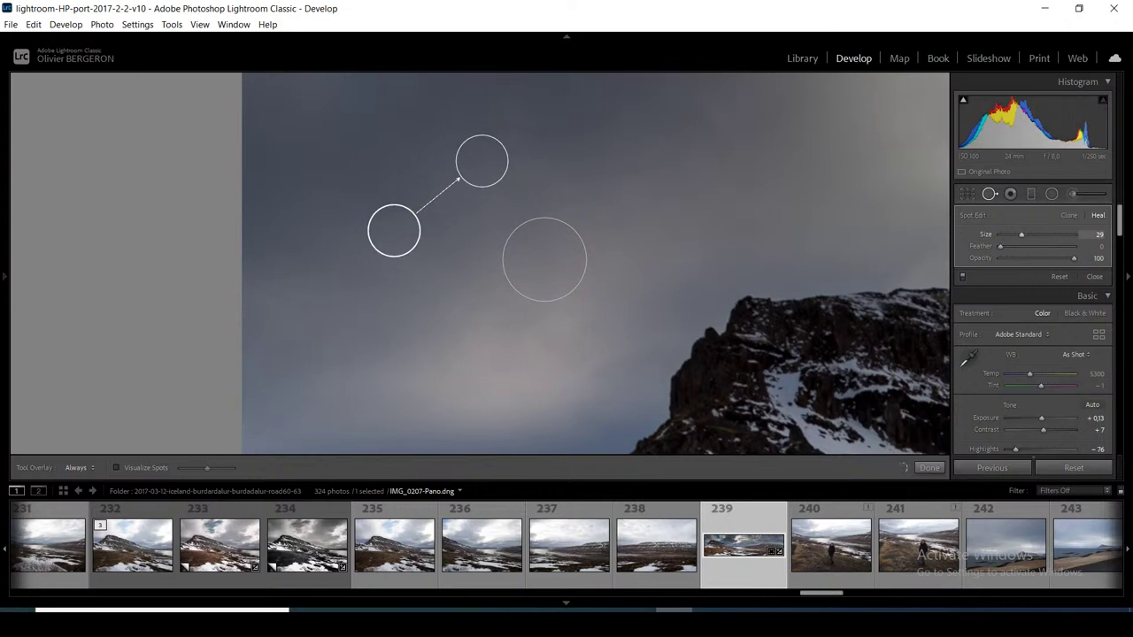
pyautogui.press('Return')
pyautogui.press('q')
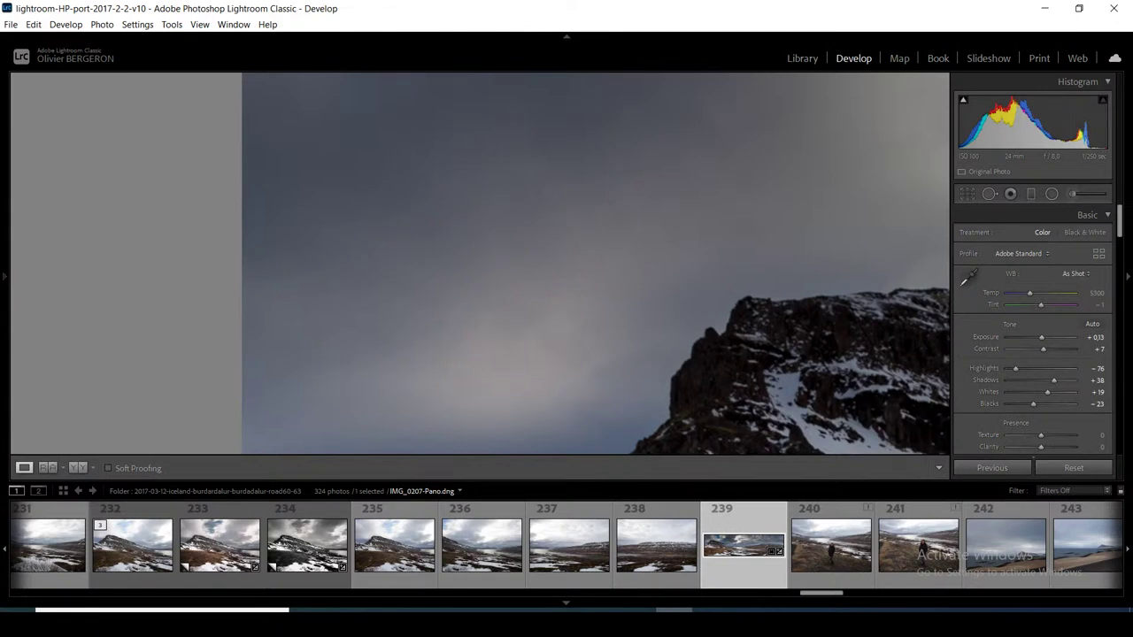
# Pan up to the sky's top edge and heal one more dust spot there
pyautogui.moveTo(567, 222); pyautogui.dragTo(572, 359)
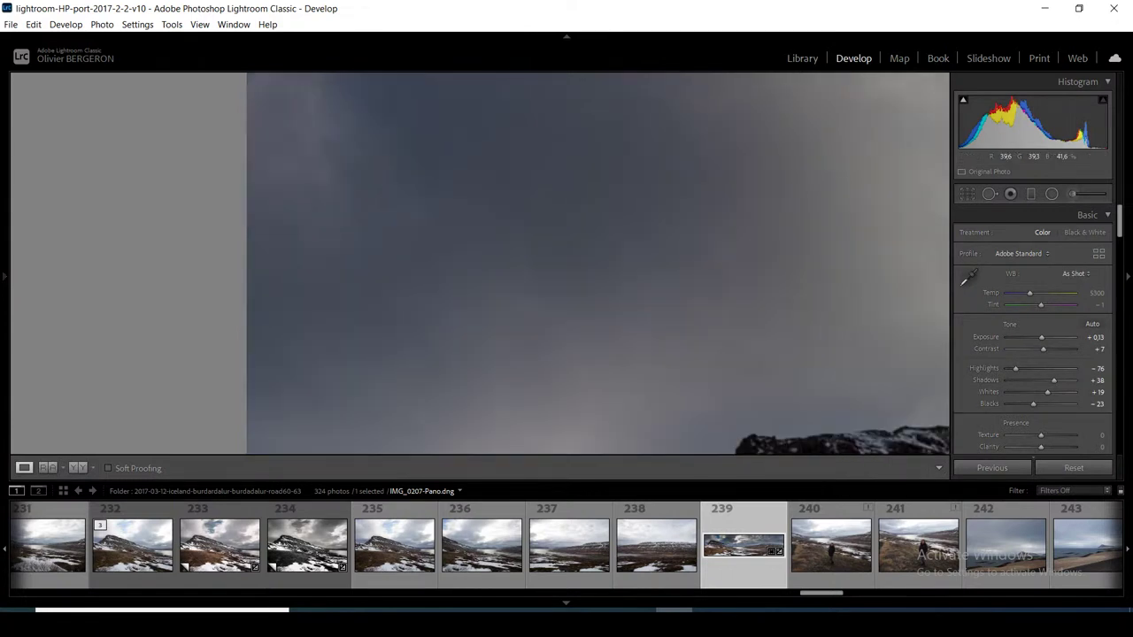
pyautogui.moveTo(567, 222); pyautogui.dragTo(578, 310)
pyautogui.press('q')
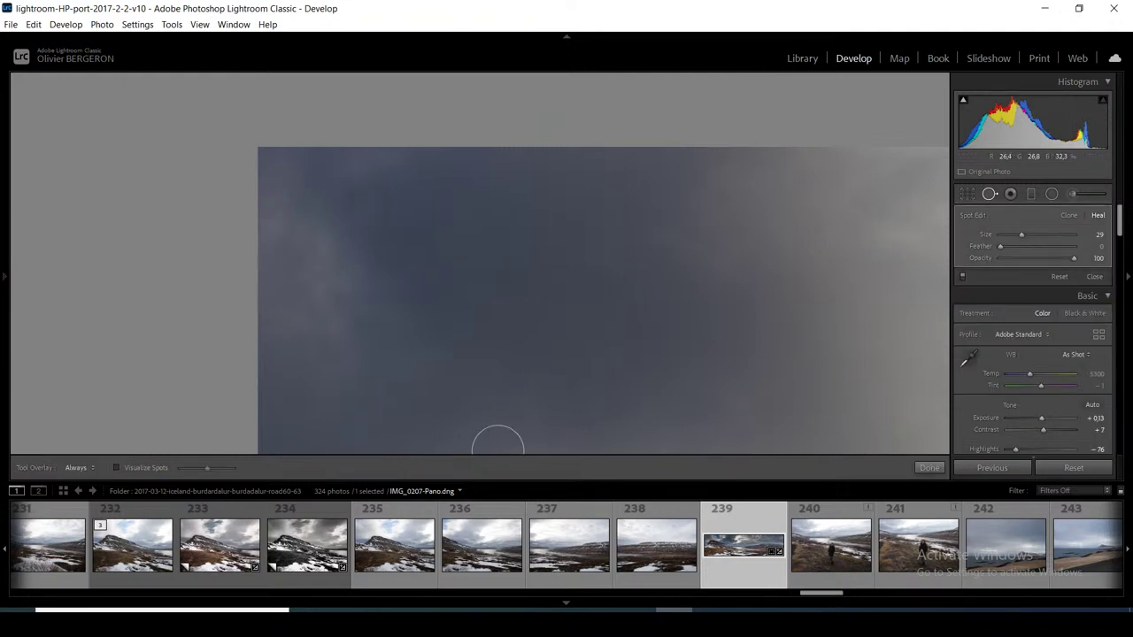
pyautogui.click(319, 299)
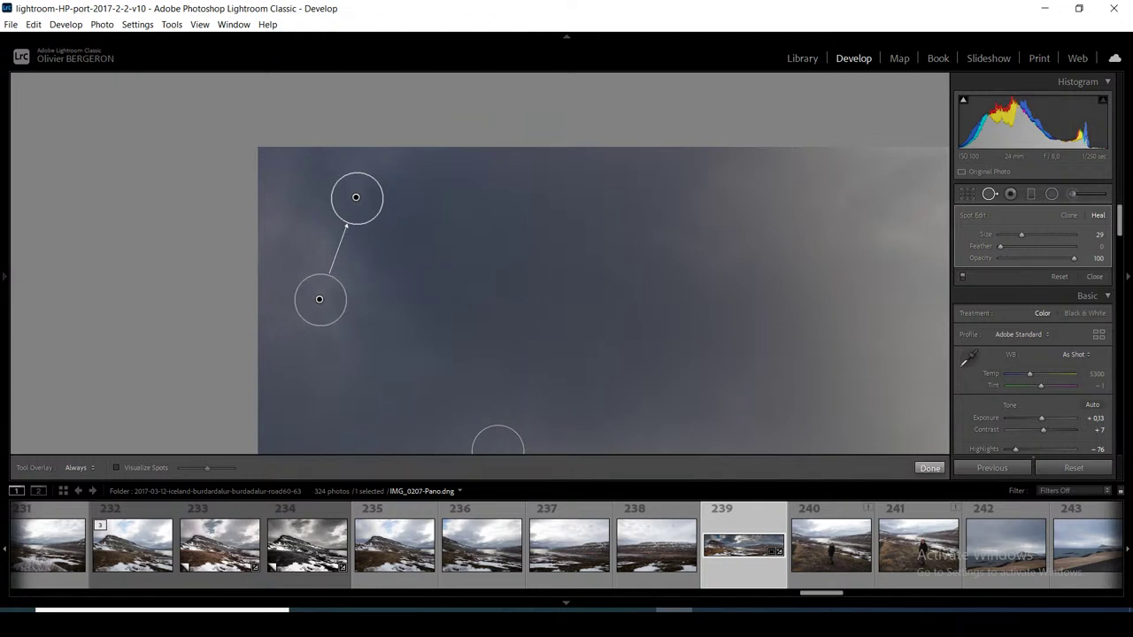
pyautogui.press('q')
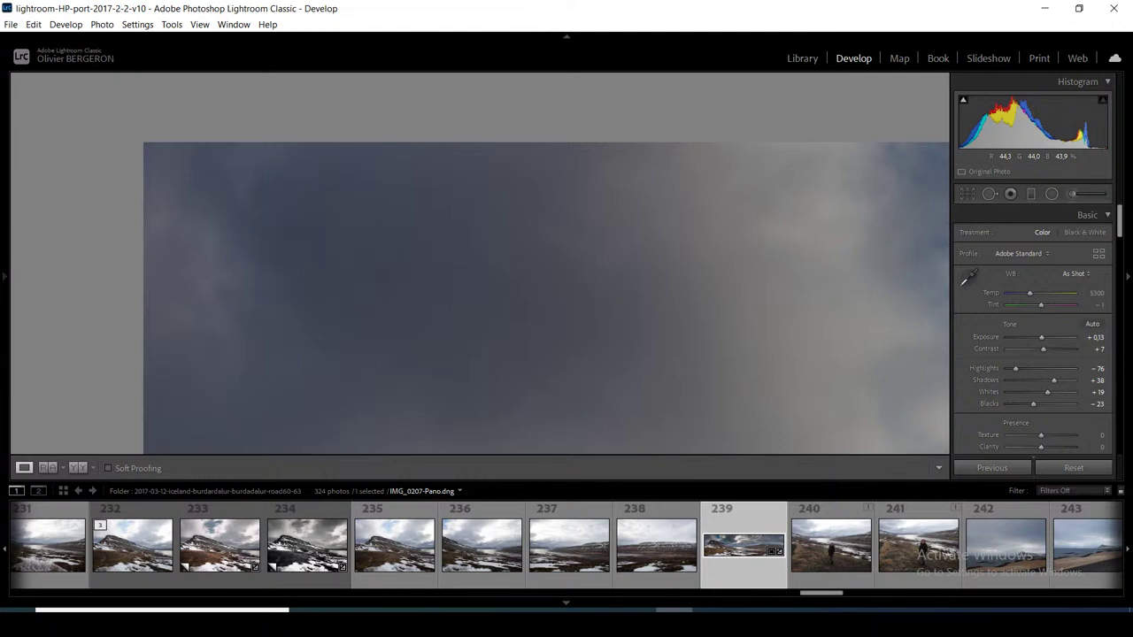
# Create a virtual copy of the panorama, IMG_0207-Pano.dng Copy 1, from the Photo menu
pyautogui.click(102, 24)
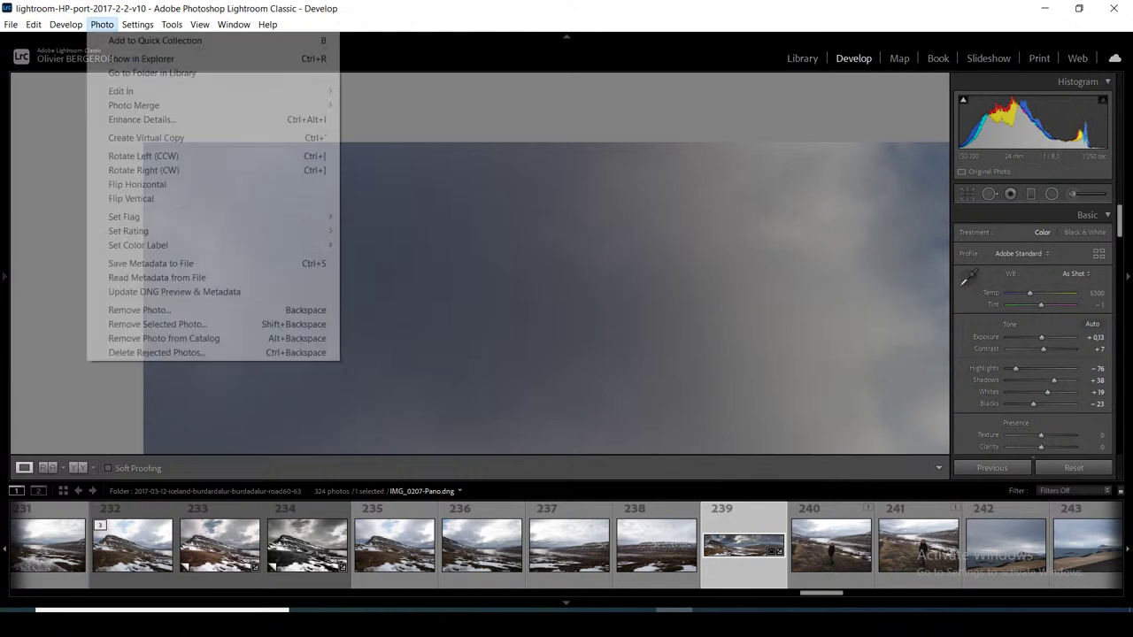
pyautogui.click(146, 137)
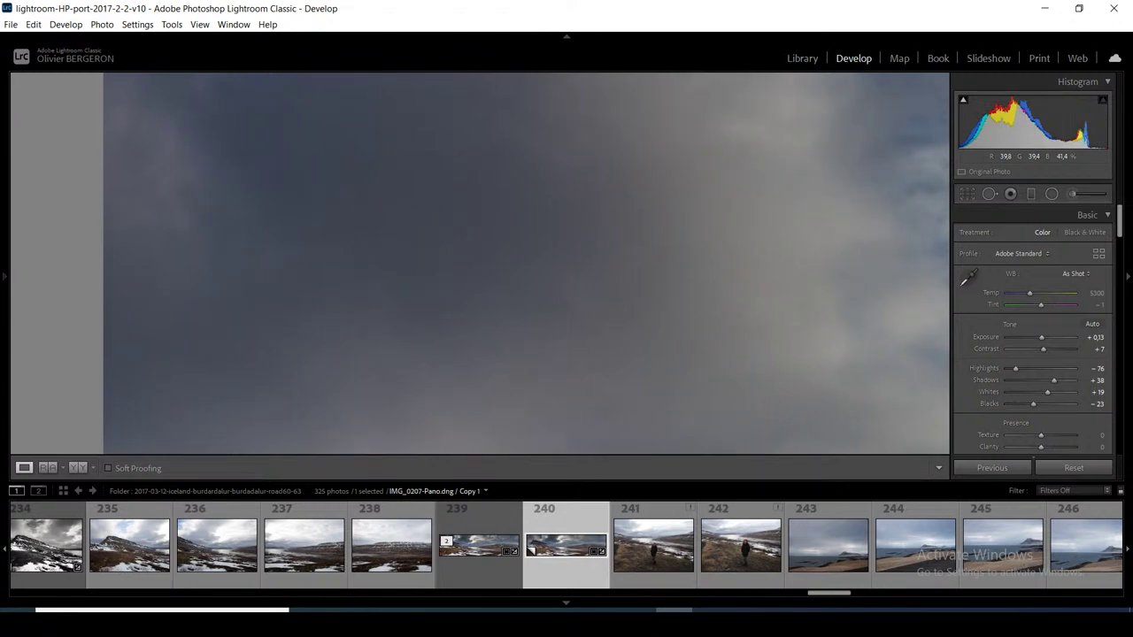
# Zoom the virtual copy into the sky around the mountain peak and activate Spot Removal
pyautogui.press('z')
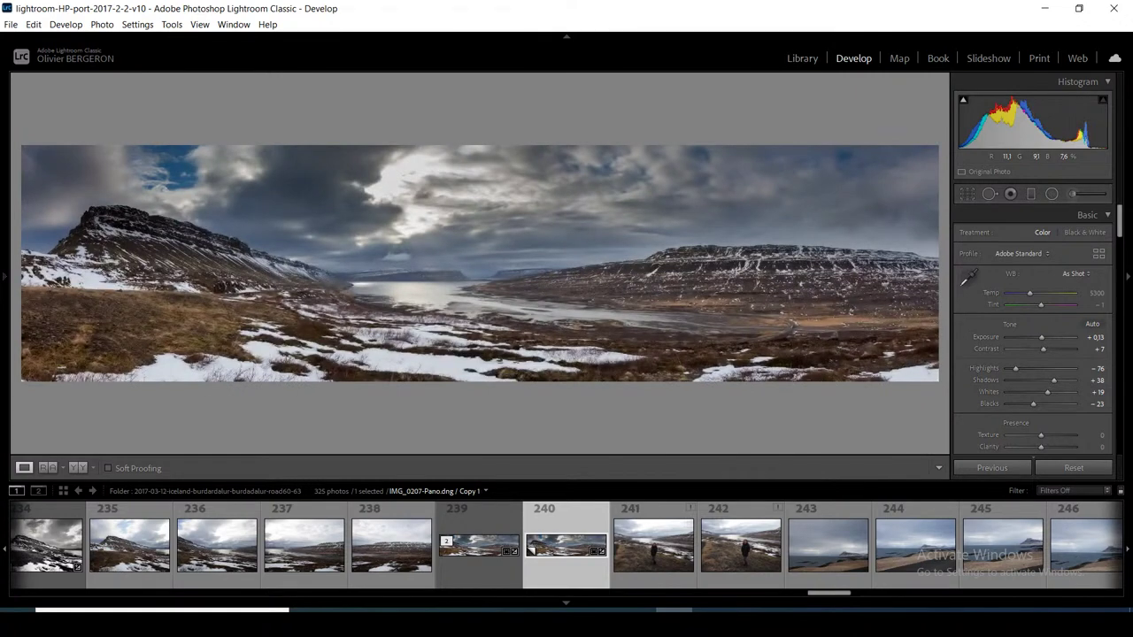
pyautogui.press('z')
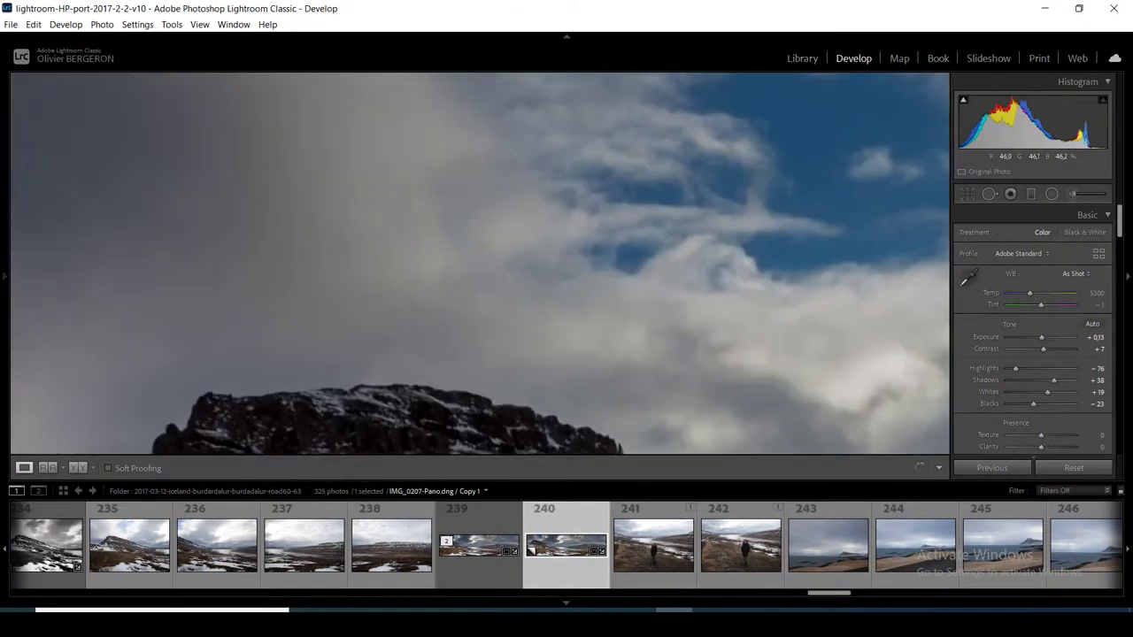
pyautogui.moveTo(478, 266)
pyautogui.mouseDown()
pyautogui.moveTo(508, 273)
pyautogui.moveTo(490, 194)
pyautogui.mouseUp()
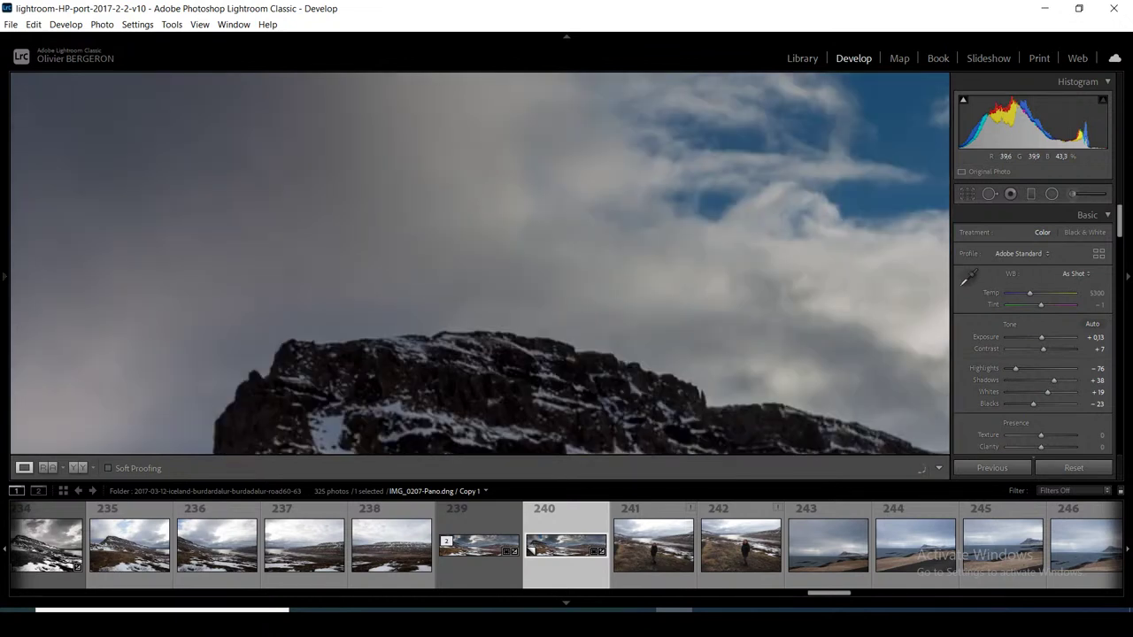
pyautogui.click(989, 193)
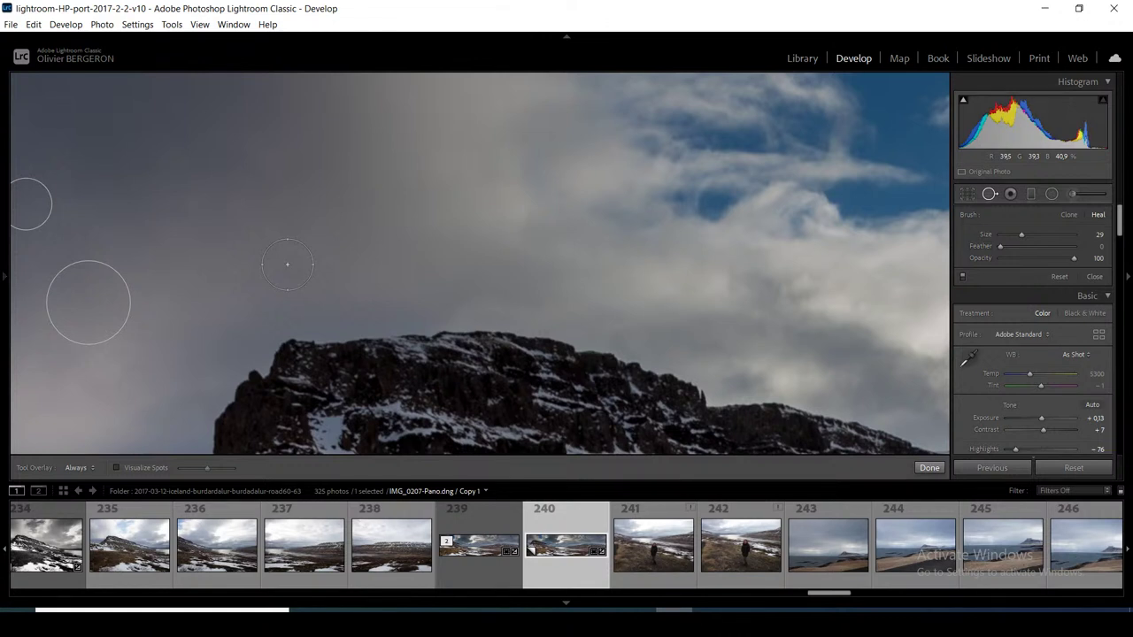
# Heal a dust spot in the virtual copy's sky; Lightroom stops responding
pyautogui.click(287, 264)
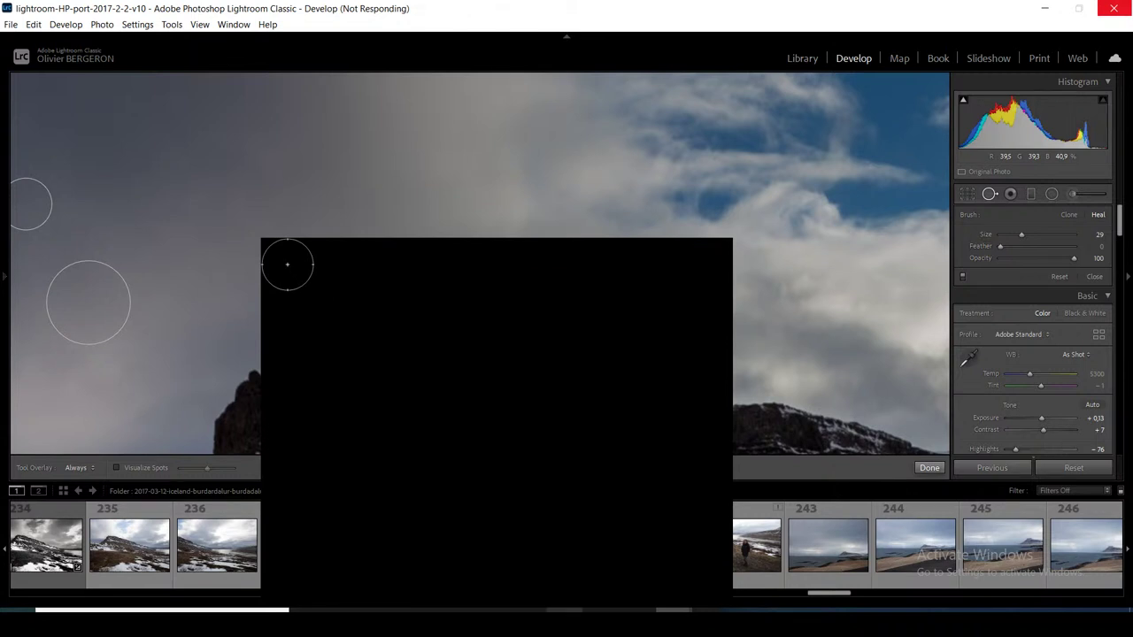
pyautogui.moveTo(564, 617)
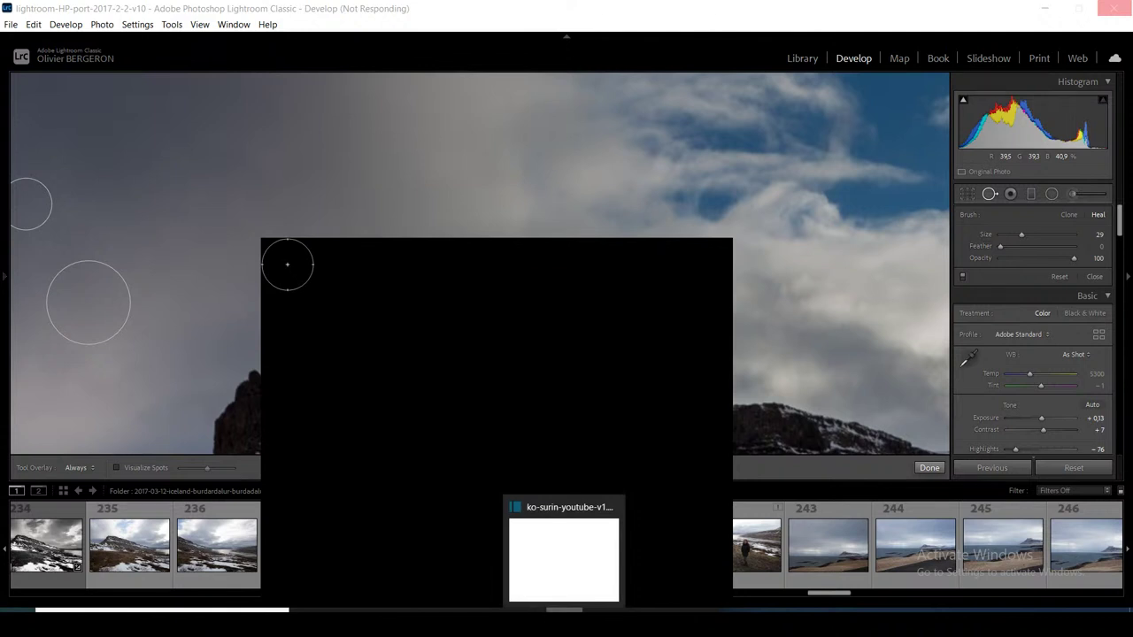
# Nudge the frozen Lightroom via taskbar menus, then heal another dust spot in the copy's sky
pyautogui.rightClick(564, 615)
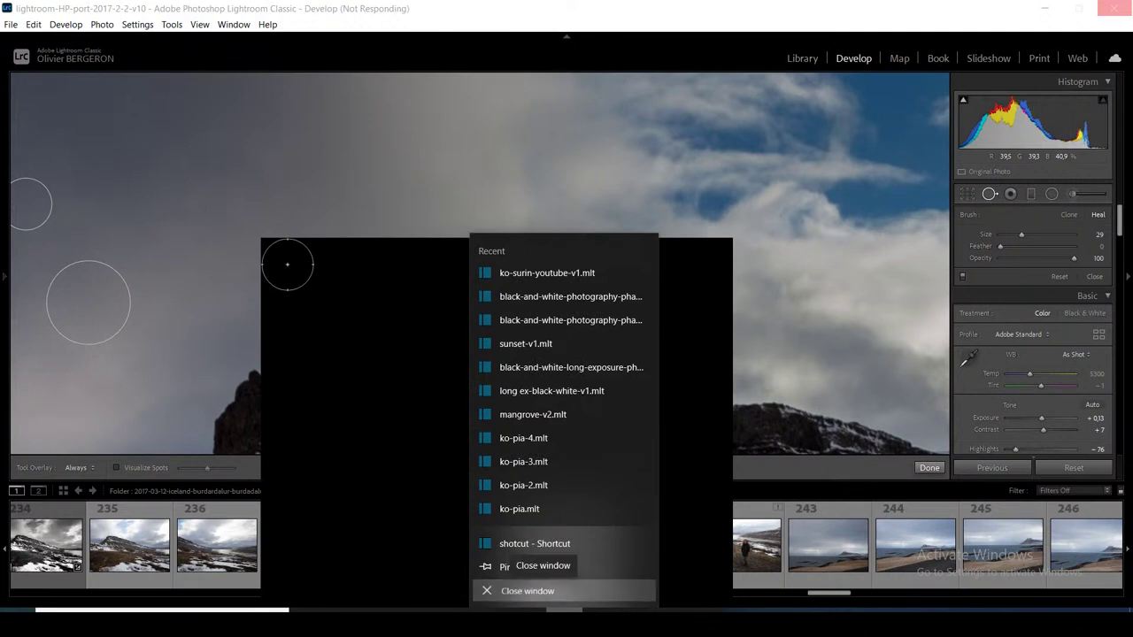
pyautogui.click(527, 591)
pyautogui.moveTo(459, 620)
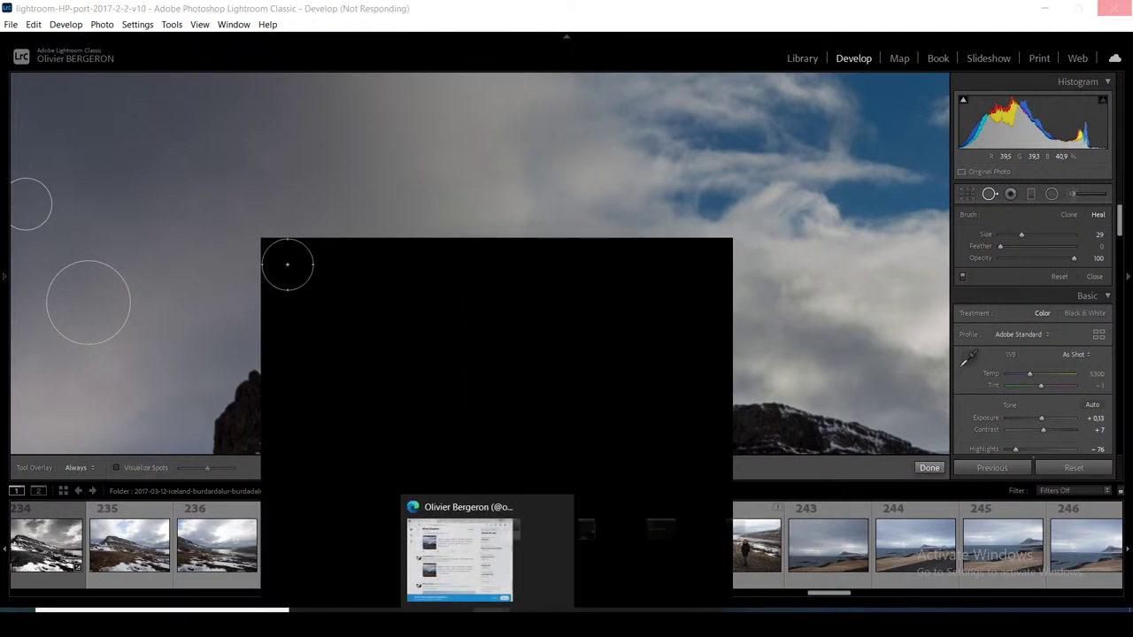
pyautogui.rightClick(564, 620)
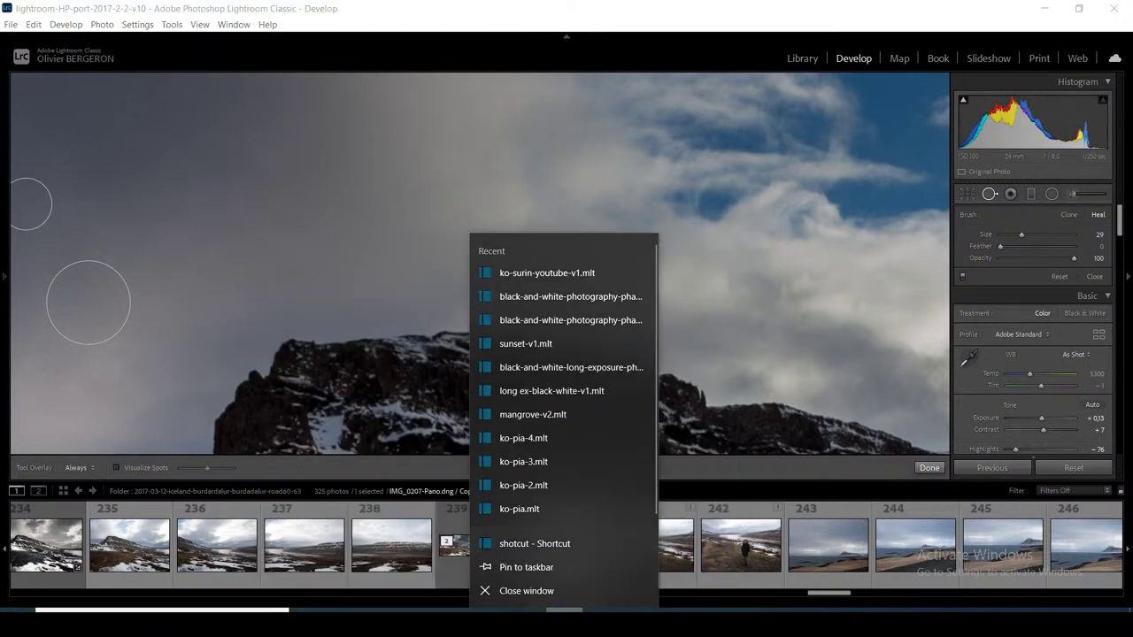
pyautogui.press('Escape')
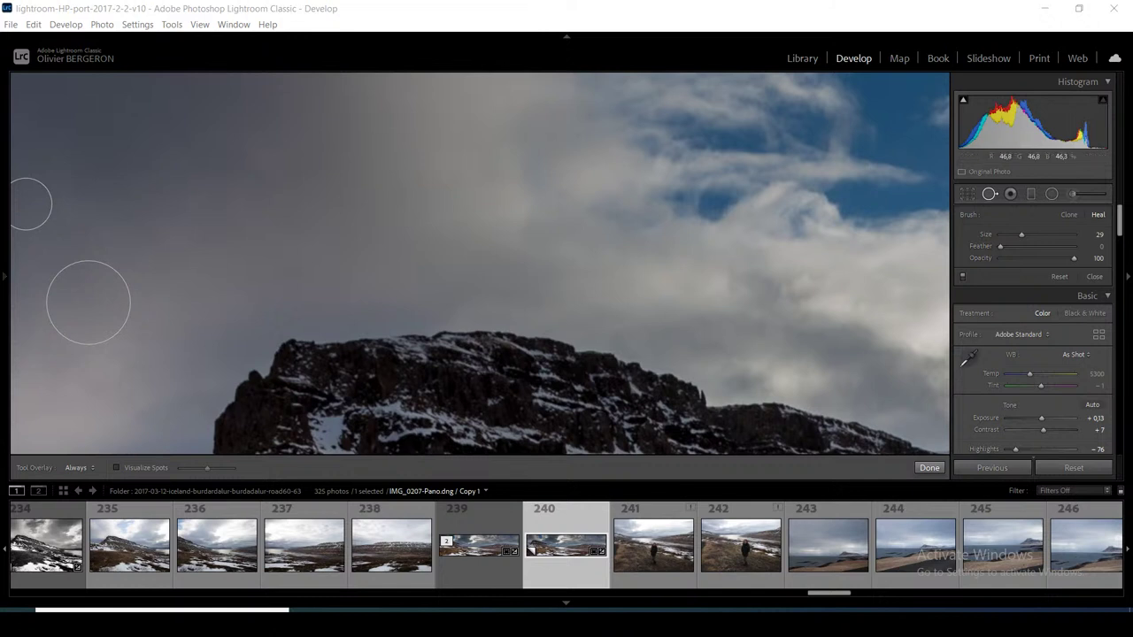
pyautogui.click(287, 264)
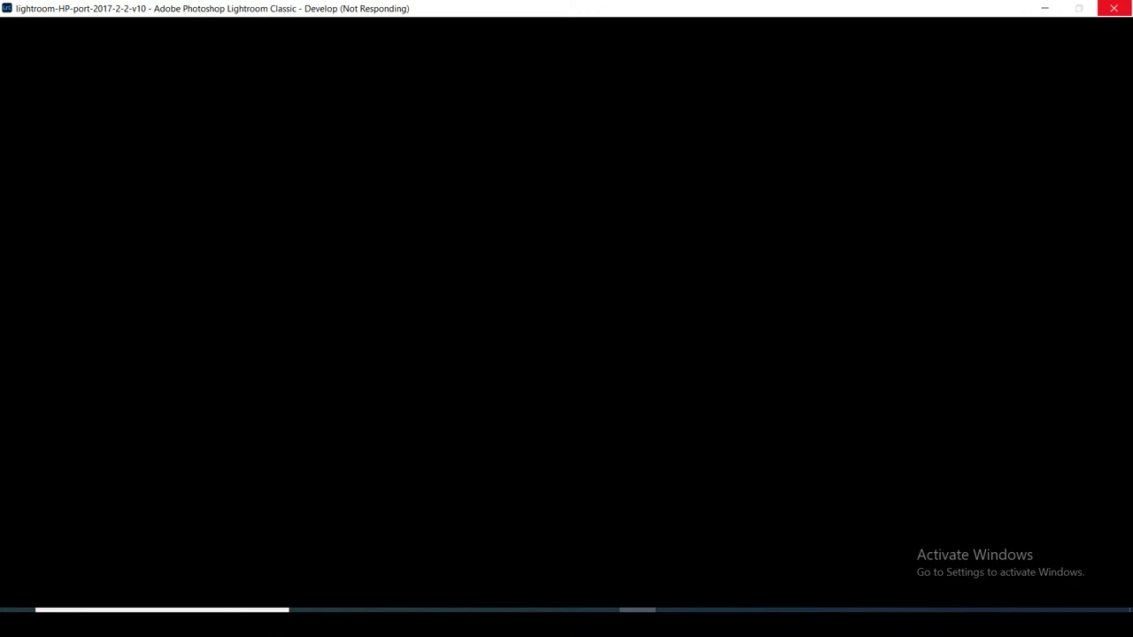
pyautogui.hotkey('alt', 'Tab')
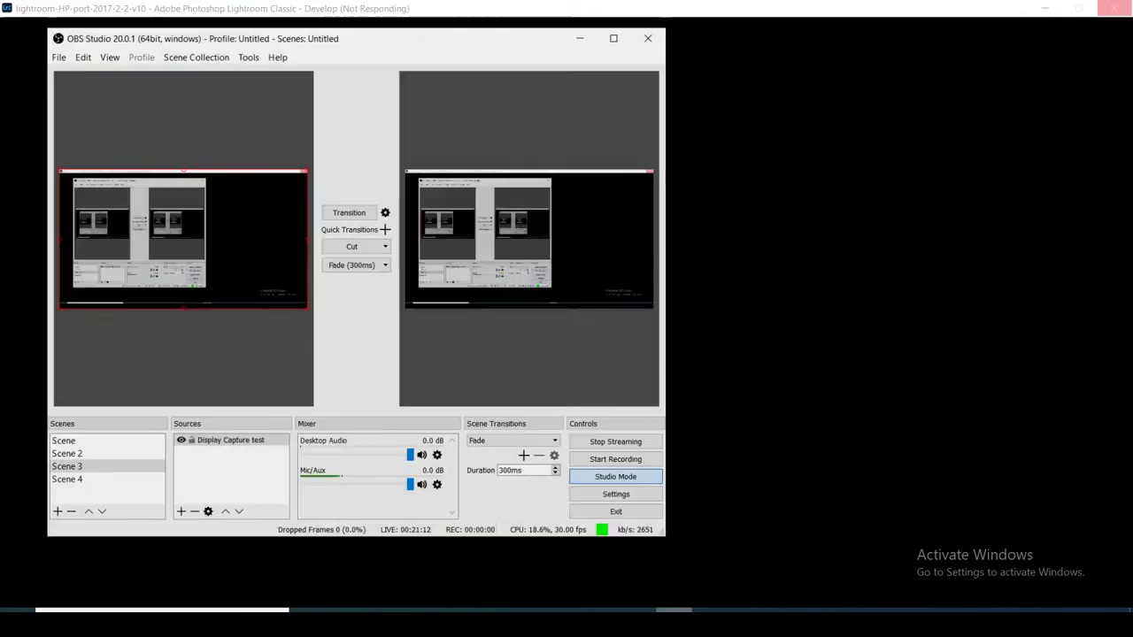
pyautogui.click(576, 29)
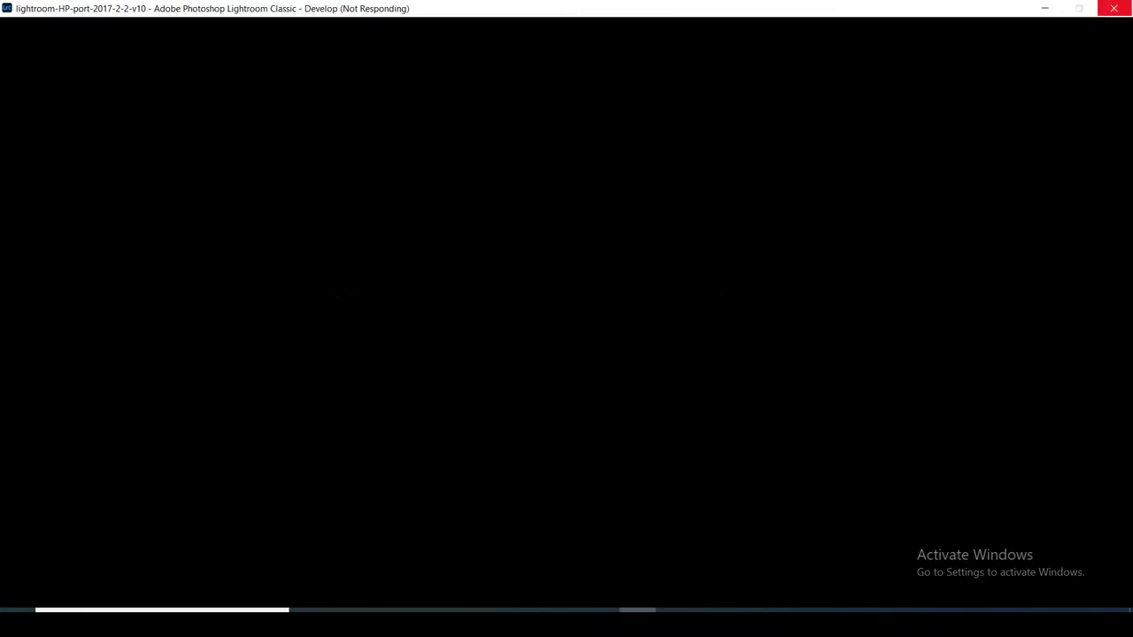